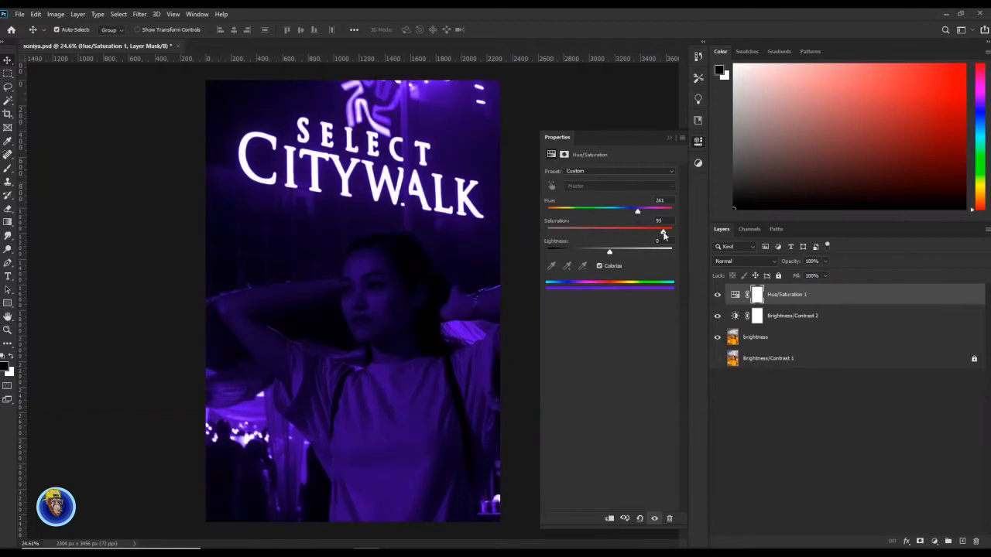
Add a Levels adjustment layer above Hue/Saturation 1, lowering the output white level to 246 and darkening the midtones
left_click(670, 138)
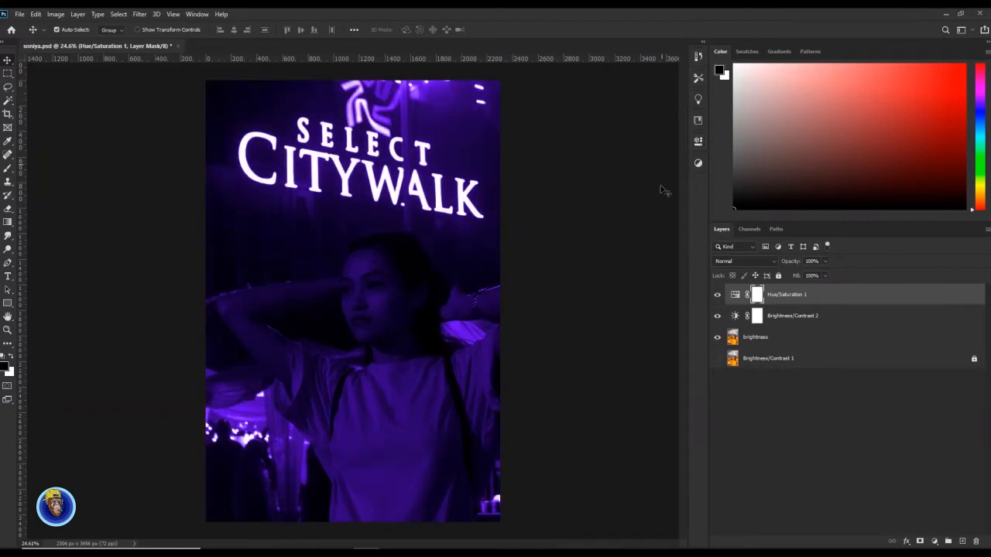
left_click(934, 542)
left_click(921, 399)
mouse_move(674, 277)
left_mouse_down()
mouse_move(663, 278)
mouse_move(655, 253)
mouse_move(669, 277)
left_mouse_up()
mouse_move(604, 247)
left_mouse_down()
mouse_move(647, 246)
mouse_move(618, 242)
left_mouse_up()
left_click(669, 137)
Add a Curves adjustment layer with a custom RGB curve and readjust the input levels of the Levels 1 layer
left_click(934, 542)
left_click(921, 410)
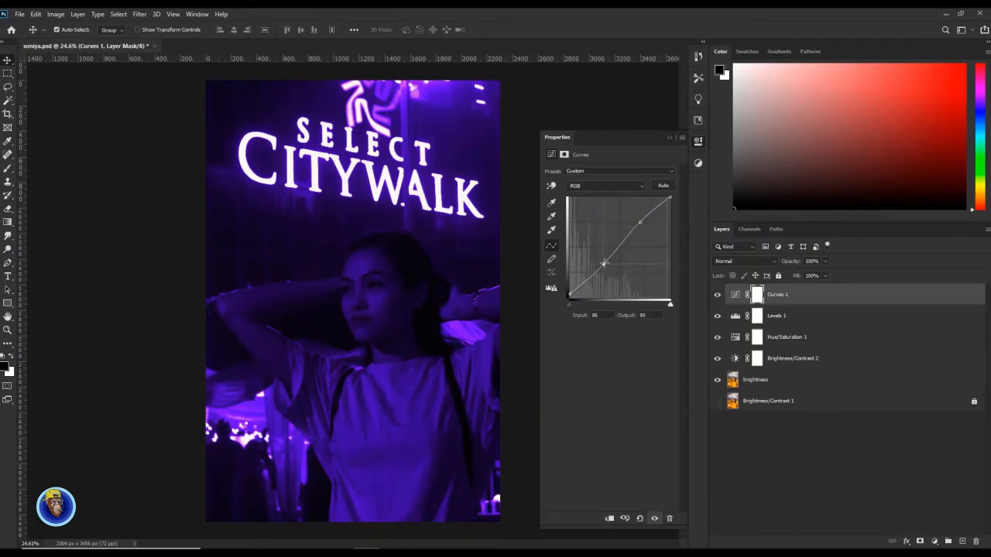
double_click(734, 315)
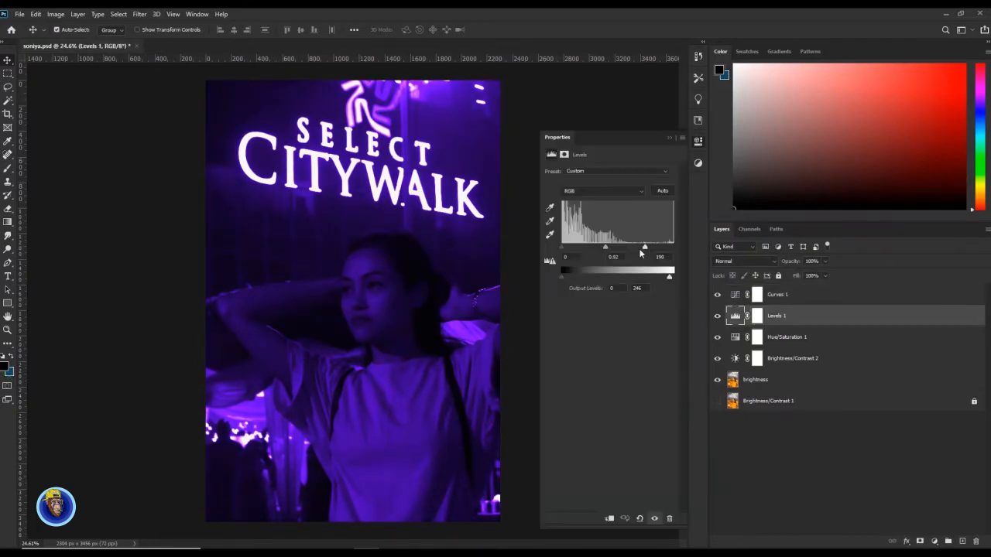
left_click_drag(624, 250, 627, 251)
left_click(755, 317)
key("b")
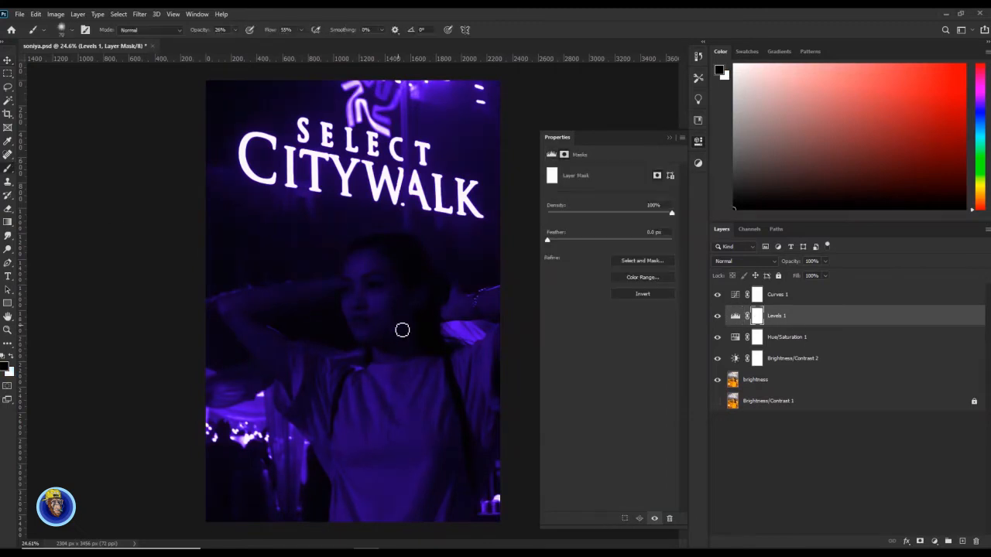
scroll(388, 285, "up", 5)
key("x")
left_click(934, 541)
left_click(920, 541)
key("ctrl+z")
left_click(149, 29)
left_click(144, 147)
left_click_drag(777, 322, 975, 541)
key("ctrl+z")
left_click(669, 137)
scroll(373, 359, "down", 8)
Duplicate the Brightness/Contrast 1 photo layer and bring the copy to the top of the layer stack
key("v")
left_click(718, 401)
key("ctrl+j")
key("ctrl+shift+bracketright")
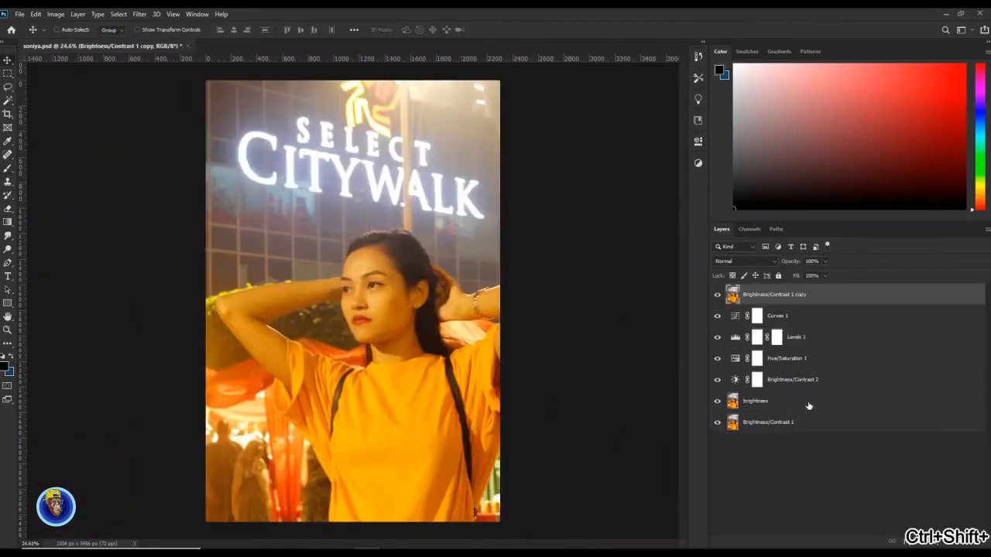
Outline the bracelet with the Pen tool and mask the top photo copy to a selection made from that path
scroll(565, 329, "up", 3)
left_click_drag(565, 328, 498, 334)
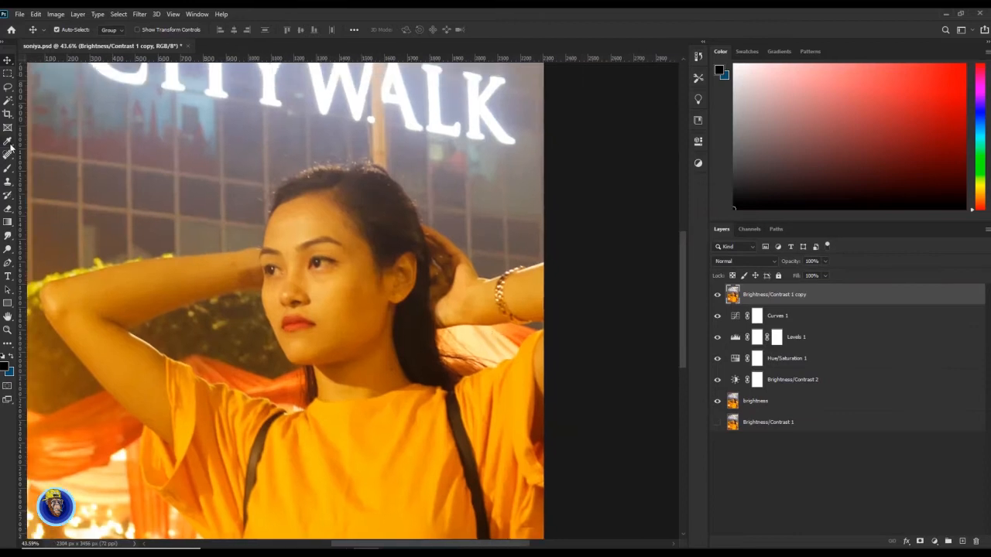
left_click(8, 264)
scroll(476, 290, "up", 3)
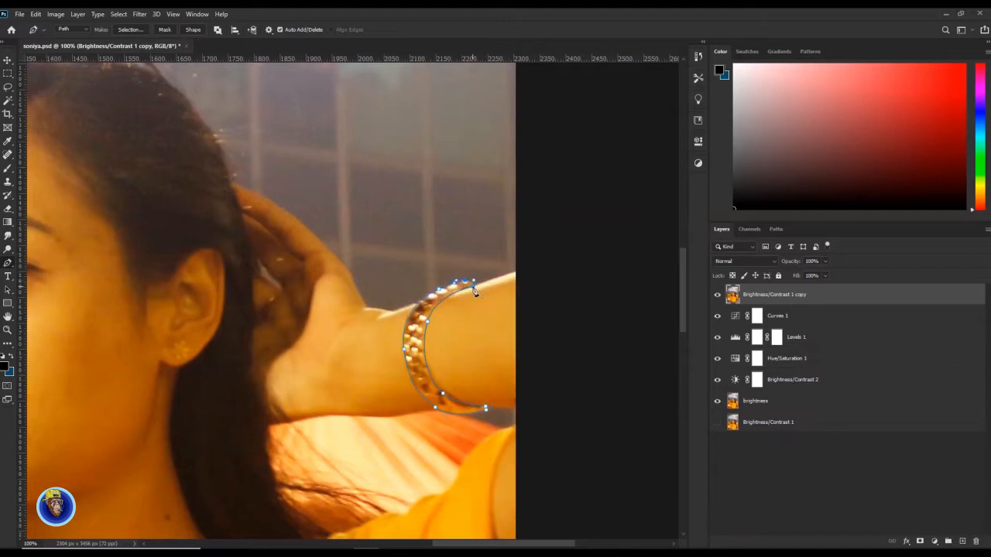
right_click(415, 341)
left_click(449, 151)
left_click(546, 146)
left_click(919, 541)
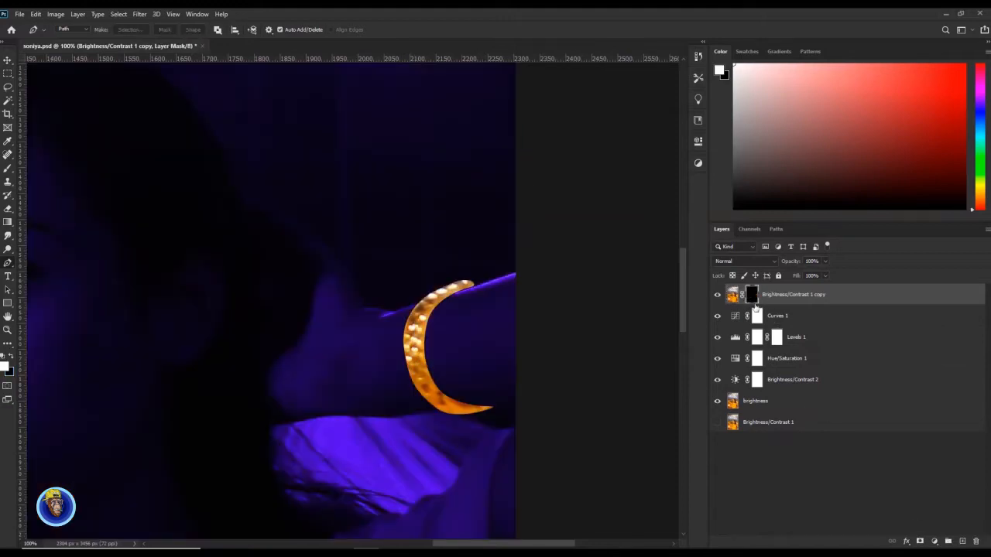
Show the original Brightness/Contrast 1 photo layer, duplicate it again and place the new copy above all other layers
left_click(717, 422)
left_click_drag(782, 422, 962, 541)
left_click_drag(851, 423, 851, 287)
Trace the outlines of both dark shoulder straps on the T-shirt with the Pen tool
left_click_drag(255, 503, 326, 244)
left_click_drag(453, 410, 373, 299)
left_click(481, 495)
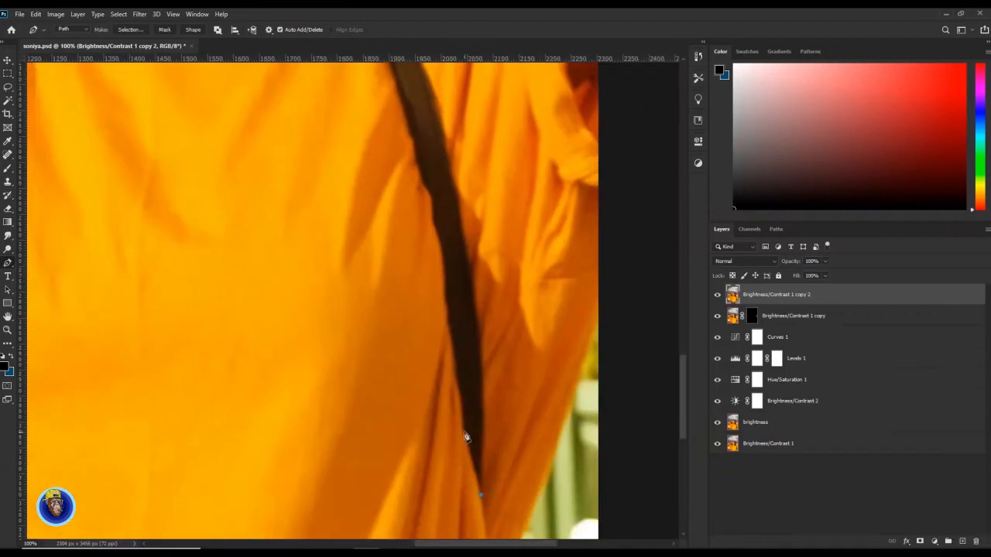
key("ctrl+z")
key("ctrl+z")
left_click_drag(434, 223, 431, 212)
left_click(415, 149)
left_click(408, 125)
left_click(395, 83)
left_click_drag(397, 80, 414, 154)
left_click(401, 208)
left_click(394, 177)
left_click(391, 148)
left_click(427, 194)
left_click(423, 200)
left_click(432, 254)
left_click_drag(453, 298, 415, 237)
left_click_drag(415, 237, 416, 252)
left_click_drag(418, 285, 419, 302)
key("ctrl+minus")
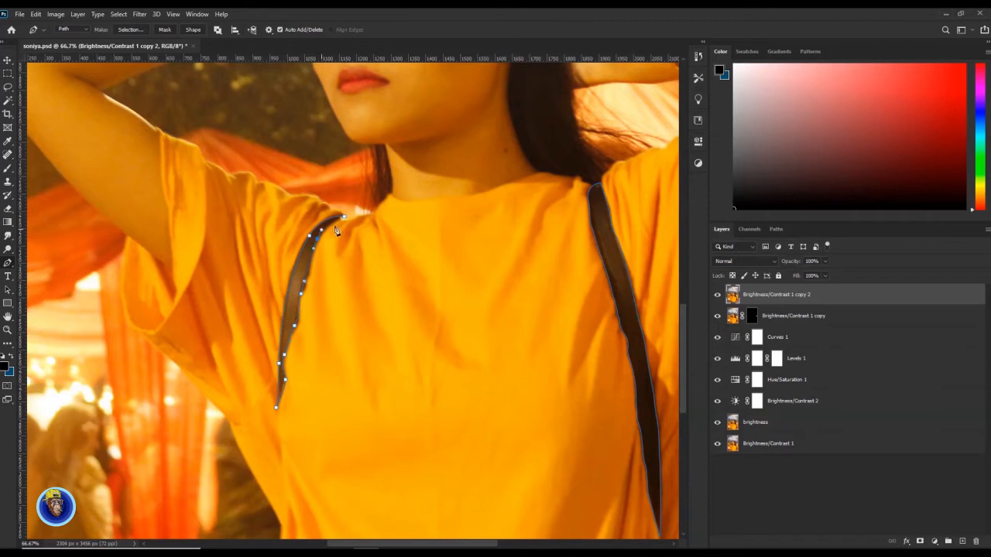
Convert the longer strap's path into a selection and mask the Brightness/Contrast 1 copy 2 layer with it
key("ctrl+minus")
key("ctrl+minus")
right_click(441, 287)
left_click(466, 333)
left_click(547, 151)
right_click(469, 302)
left_click(501, 345)
left_click(547, 151)
left_click(920, 541)
Group the brightness layer, and move that layer out of the group to the top of the layer stack
left_click(780, 425)
key("ctrl+g")
left_click_drag(783, 435, 795, 288)
Convert the shorter strap's path into a selection and mask the brightness layer with it
right_click(298, 300)
left_click(334, 358)
left_click(547, 151)
left_click(919, 541)
Clear the active selection and save the document
left_click(7, 60)
left_click(104, 281)
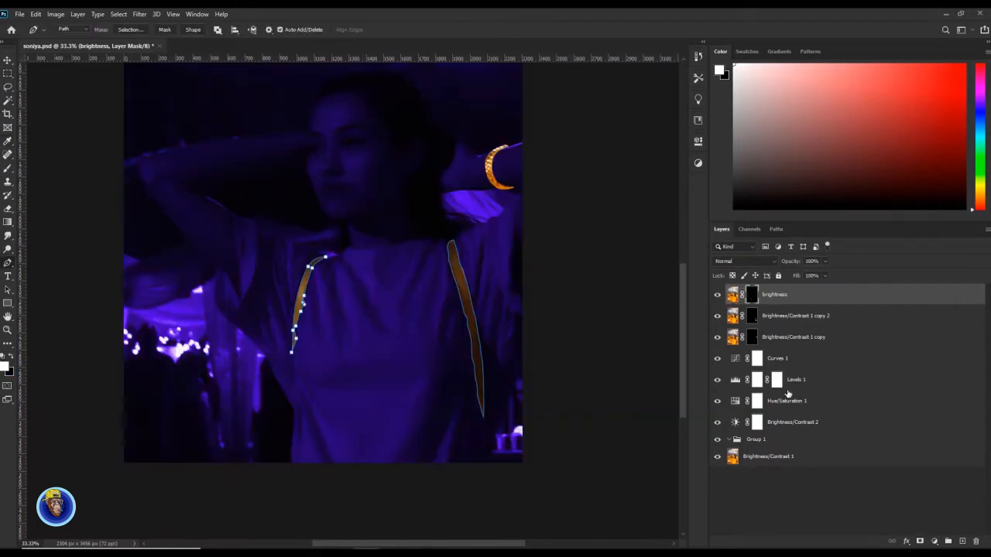
left_click(170, 333)
left_click(104, 394)
key("ctrl+d")
left_click(418, 328)
key("ctrl+s")
left_click(473, 326)
Rename the longer strap's layer as longer and the bracelet's layer as watch
double_click(794, 316)
type("longer")
key("Tab")
type("watch")
Rename the brightness layer that holds the shorter strap as short
double_click(774, 294)
type("short")
key("Return")
left_click(526, 363)
Merge the bracelet layer and both strap layers into one, and toggle the merged layer's visibility to check it
left_click(778, 337)
left_click(780, 317, "ctrl")
left_click(782, 299, "ctrl")
key("ctrl+e")
left_click(488, 364)
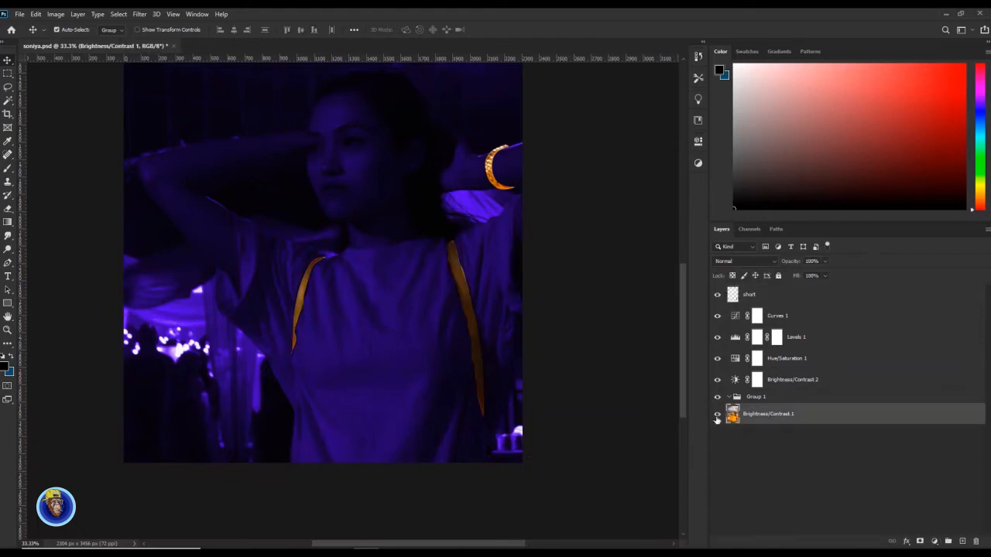
left_click(717, 294)
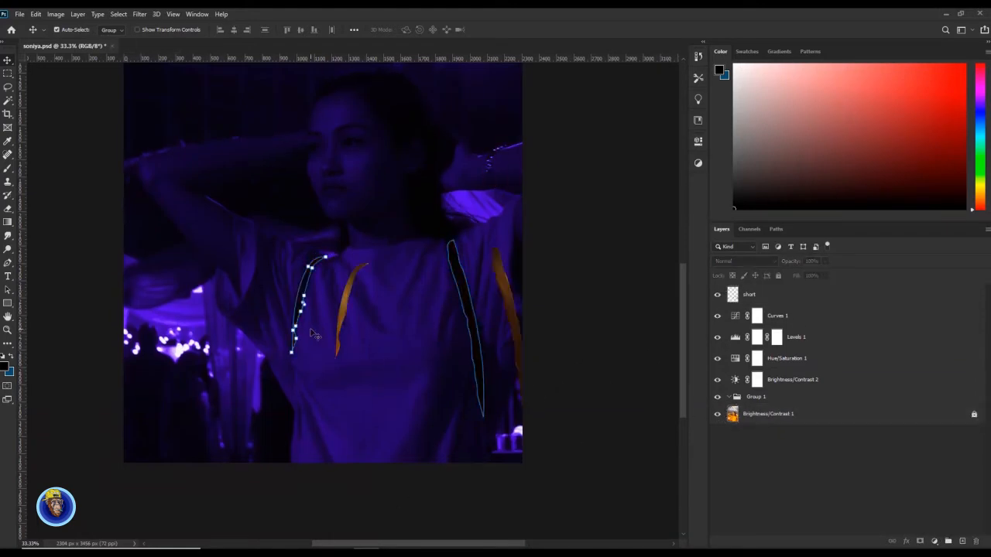
left_click(716, 399)
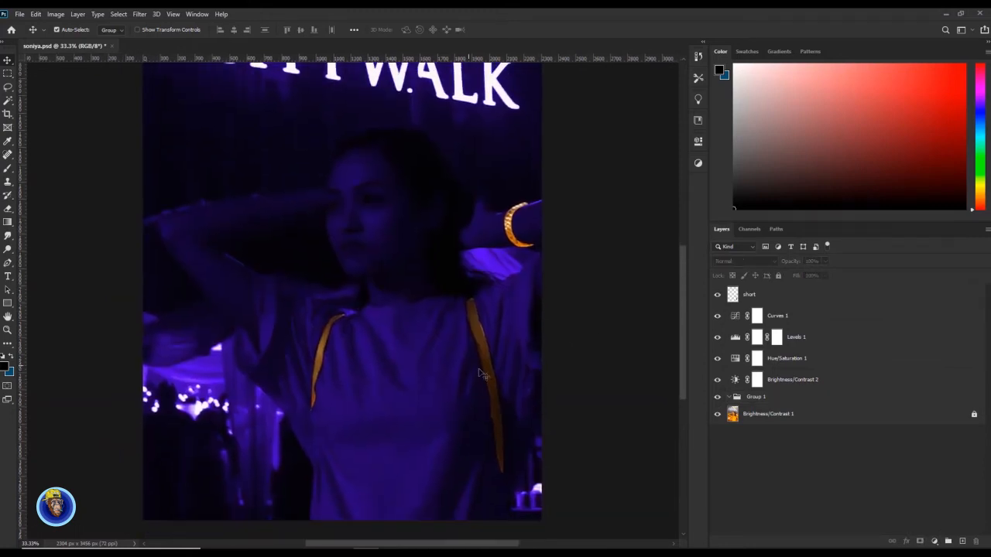
left_click(325, 374)
Undo the layer merge to get back the separate masked layers of the bracelet and the straps
key("ctrl+z")
key("ctrl+shift+z")
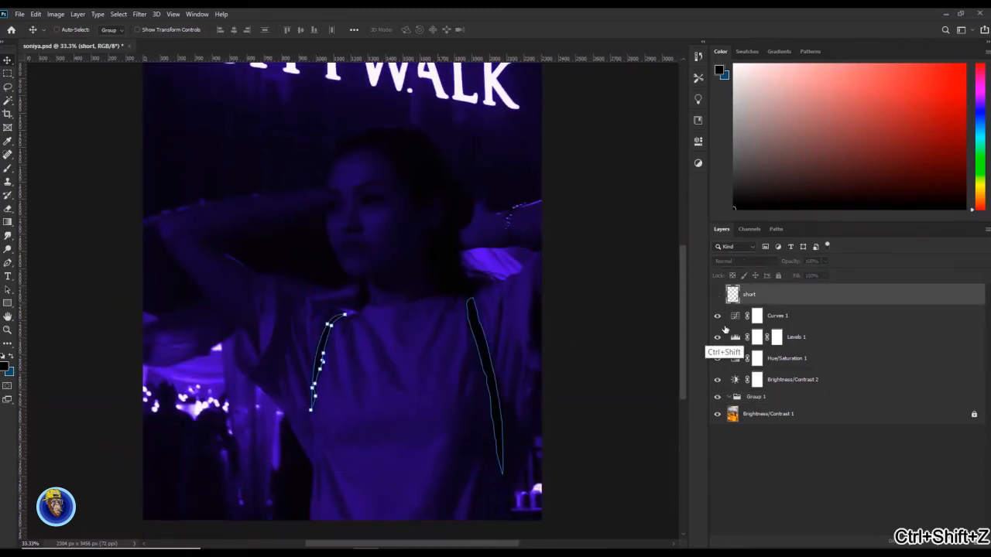
key("ctrl+shift+z")
key("ctrl+z")
key("ctrl+z")
key("ctrl+z")
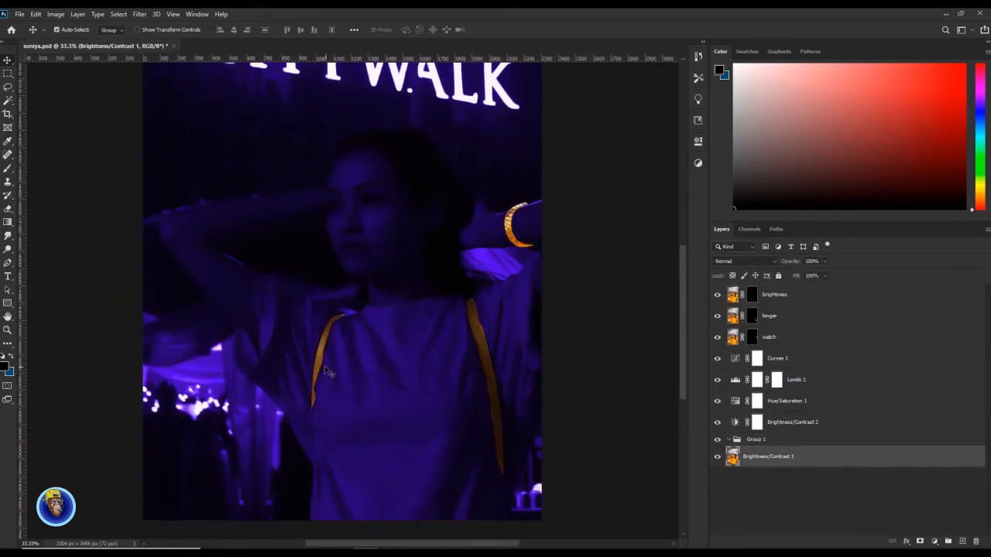
key("ctrl+z")
Paint the shoulder straps white with the Brush at 40% opacity, loading the longer layer's mask as a selection
key("b")
key("x")
left_click(234, 30)
key("ctrl+z")
key("ctrl+shift+z")
key("4")
scroll(314, 395, "up", 2)
left_click_drag(345, 246, 176, 239)
left_click(768, 316)
left_click(752, 316, "ctrl")
mouse_move(474, 247)
left_mouse_down()
mouse_move(462, 407)
mouse_move(496, 480)
left_mouse_up()
left_click_drag(407, 425, 434, 391)
left_click_drag(189, 220, 77, 468)
Load the watch layer's mask as a selection and paint the bracelet white
left_click(733, 338)
left_click(752, 337, "ctrl")
left_click_drag(480, 221, 454, 271)
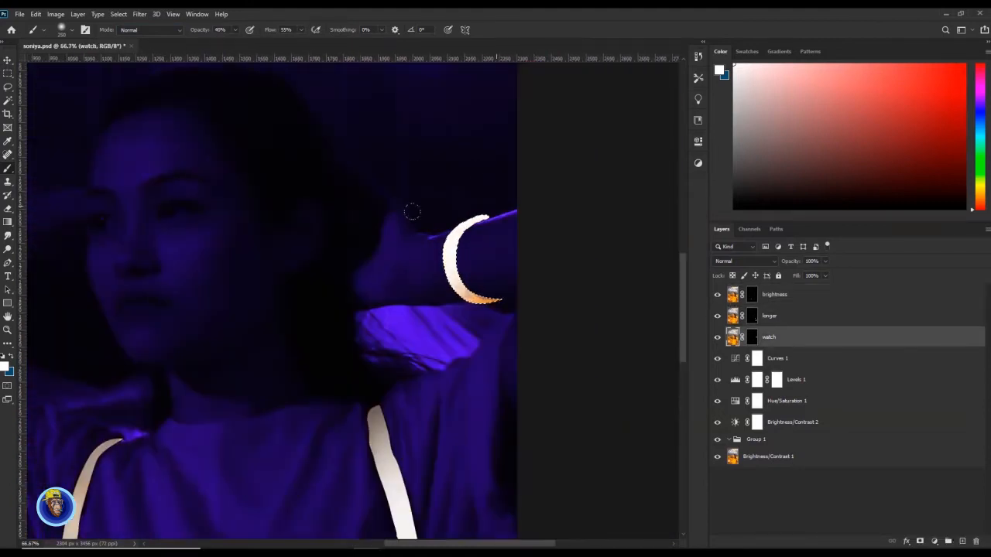
Load the brightness layer's mask as a selection and paint the shorter strap a stronger white
left_click_drag(411, 213, 469, 107)
left_click(733, 315)
left_click(733, 295)
left_click_drag(351, 348, 430, 250)
left_click(752, 295, "ctrl")
left_click_drag(249, 245, 203, 391)
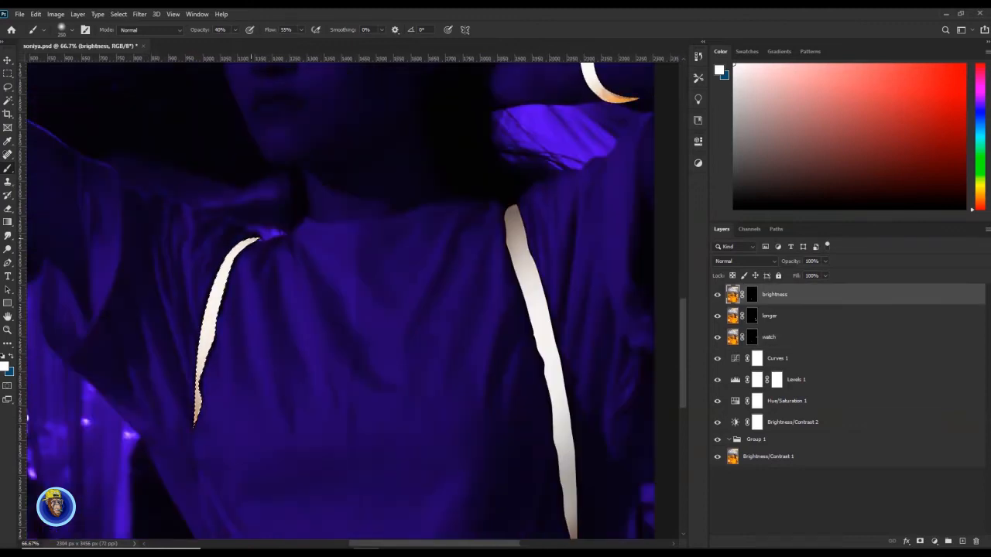
Paint the longer strap a stronger white within its mask selection, and clear the selection
left_click_drag(433, 232, 360, 273)
left_click(733, 316)
left_click(752, 316, "ctrl")
left_click_drag(445, 260, 484, 480)
mouse_move(555, 386)
left_mouse_down()
mouse_move(604, 244)
mouse_move(540, 503)
left_mouse_up()
left_click(733, 338)
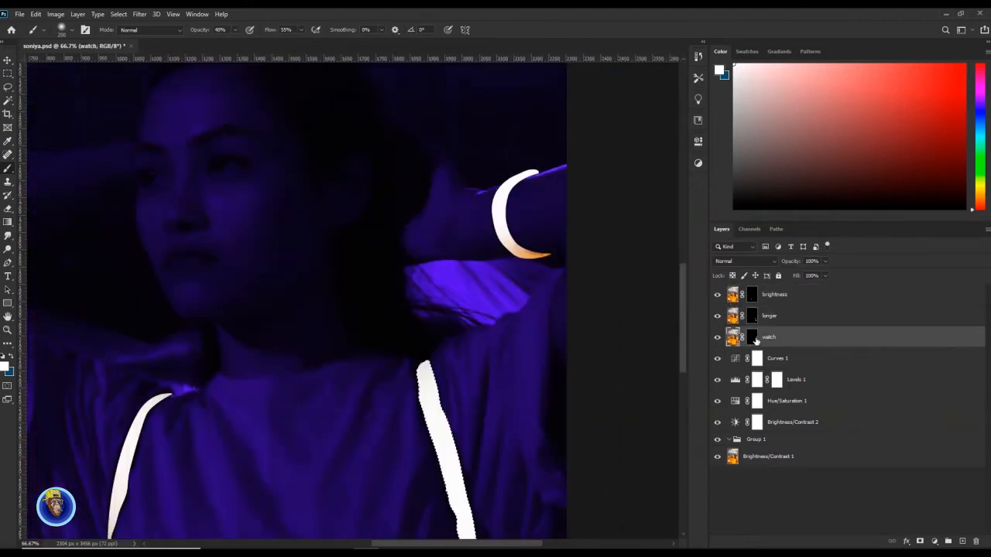
key("ctrl+0")
key("ctrl+d")
key("v")
left_click(593, 384)
Apply Hue/Saturation to the brightness layer with hue -125 and saturation +100, slightly lowering the lightness
left_click(782, 338)
left_click(776, 294)
left_click(55, 13)
mouse_move(72, 41)
left_click(186, 95)
left_click_drag(467, 187, 517, 214)
mouse_move(466, 240)
left_mouse_down()
mouse_move(441, 241)
mouse_move(474, 242)
left_mouse_up()
mouse_move(430, 187)
left_mouse_down()
mouse_move(481, 190)
mouse_move(427, 188)
left_mouse_up()
left_click_drag(475, 241, 460, 244)
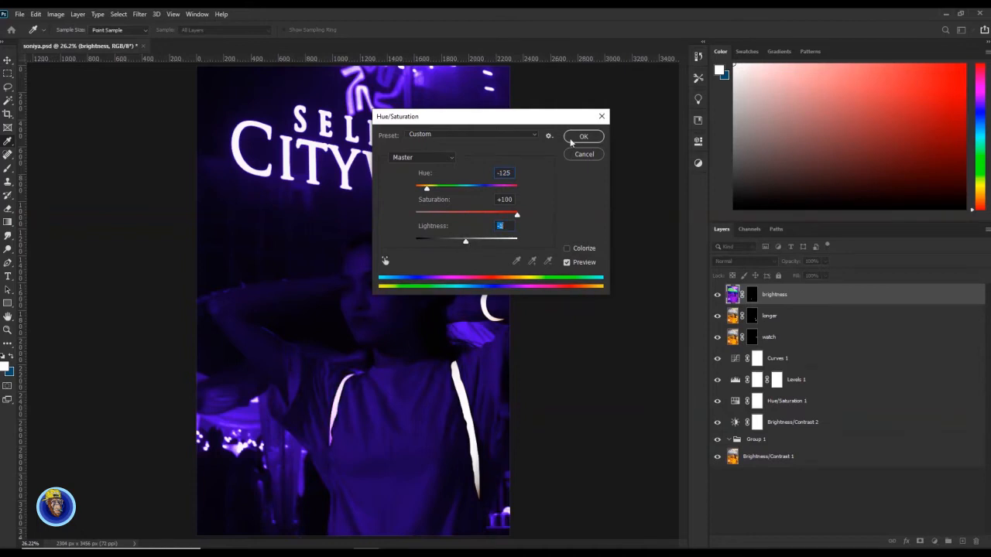
left_click(571, 140)
Apply Hue/Saturation to the longer layer, shifting its hue to purple and adjusting saturation and lightness
left_click(769, 315)
left_click(56, 14)
left_click(186, 95)
left_click_drag(466, 188, 428, 188)
left_click_drag(524, 216, 494, 214)
left_click_drag(466, 241, 468, 242)
left_click_drag(425, 188, 516, 193)
left_click(584, 136)
Adjust the watch layer with Hue/Saturation, shifting the bracelet's tone toward a bluish white
left_click(768, 337)
left_click(55, 14)
left_click(186, 95)
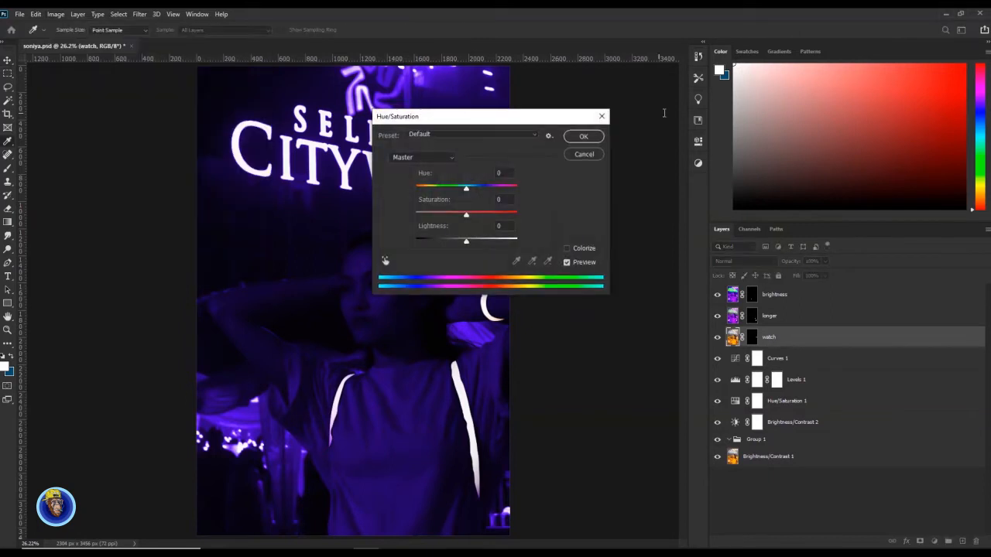
left_click_drag(433, 116, 593, 93)
left_click_drag(627, 165, 626, 219)
key("Escape")
Combine the brightness, longer and watch layers into a single smart object and duplicate it
key("ctrl+z")
key("ctrl+e")
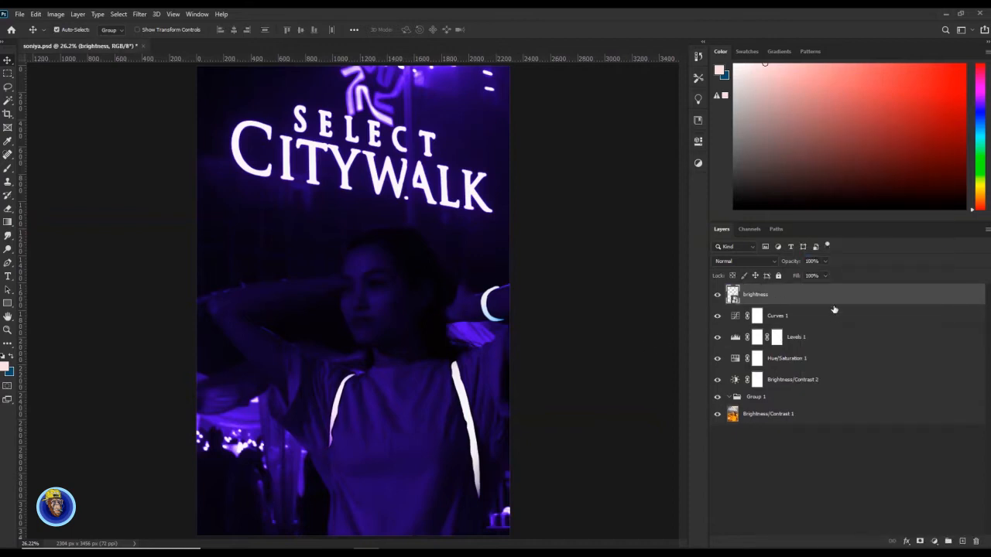
key("ctrl+j")
Apply Hue/Saturation to the brightness copy with hue -2, saturation +32 and lightness +34
left_click(56, 14)
left_click(185, 97)
mouse_move(620, 338)
left_mouse_down()
mouse_move(550, 349)
mouse_move(619, 349)
left_mouse_up()
left_click_drag(672, 369, 635, 364)
left_click_drag(619, 391, 635, 395)
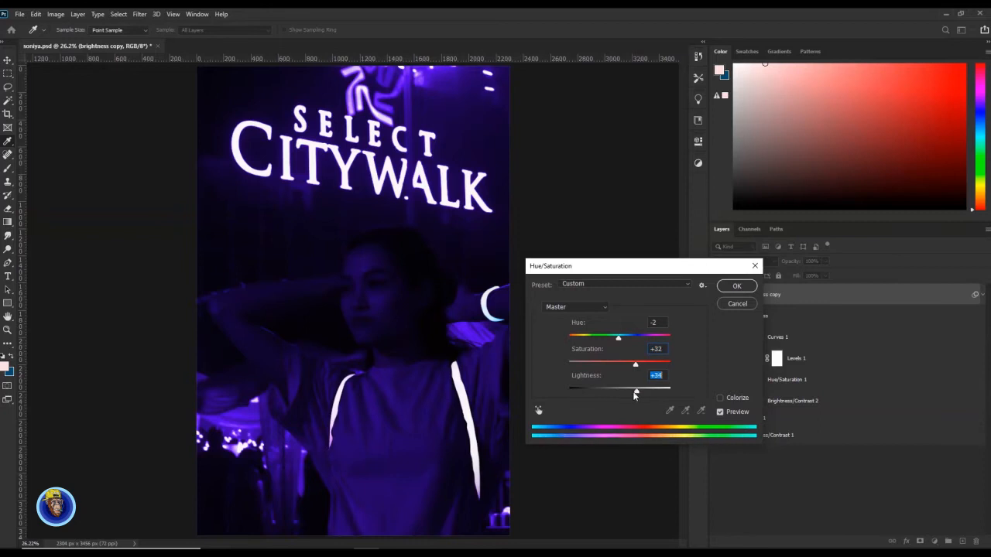
key("Return")
Apply a Gaussian Blur with a 27.7-pixel radius to the brightness copy so the shapes glow
left_click(139, 14)
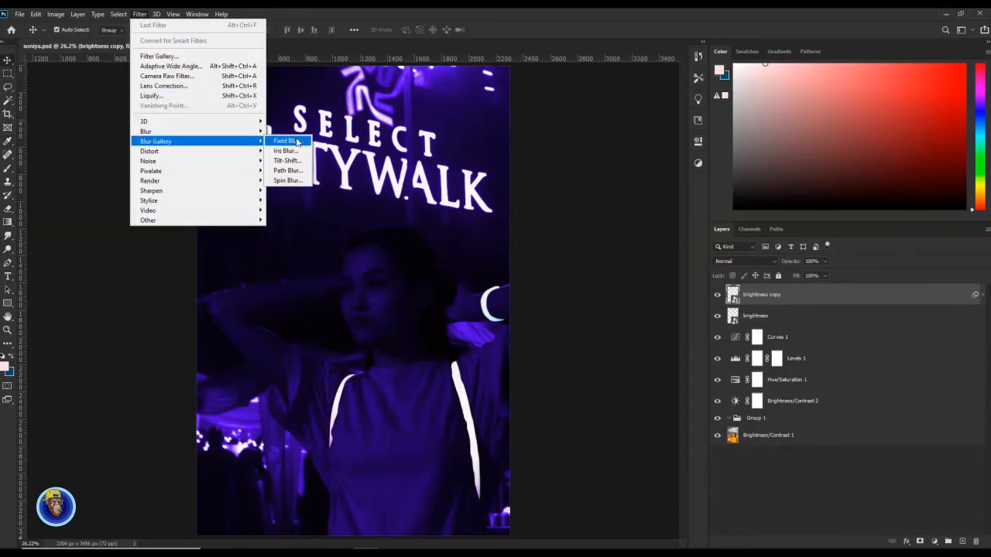
left_click(298, 176)
left_click_drag(583, 285, 617, 284)
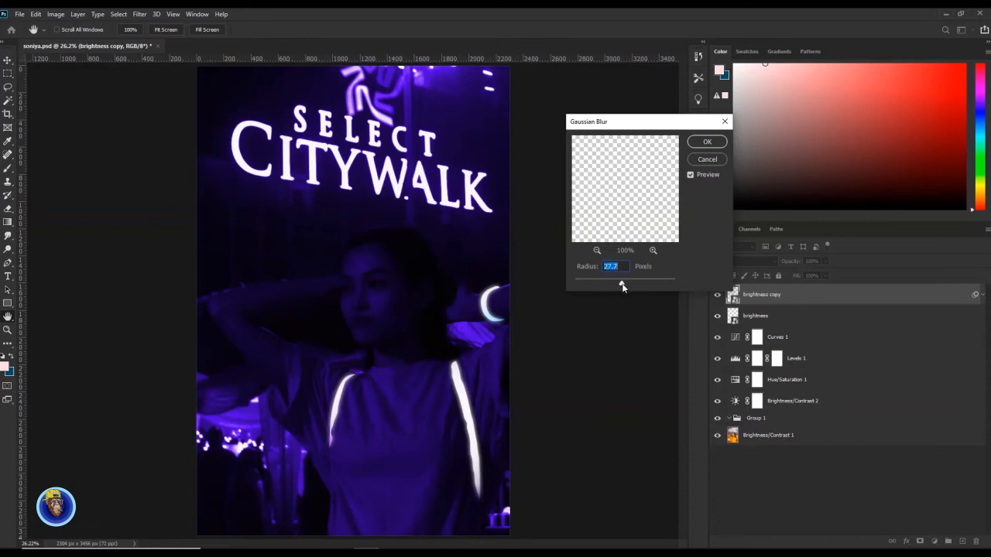
key("Return")
Try Linear Dodge (Add) on the blurred brightness copy, and set its blending mode to Screen
left_click(742, 261)
left_click(732, 363)
left_click(526, 371)
left_click(762, 294)
left_click(741, 261)
left_click(722, 349)
Add a new layer above the brightness copy and name it shine
key("ctrl+plus")
key("ctrl+plus")
left_click(963, 541)
double_click(753, 295)
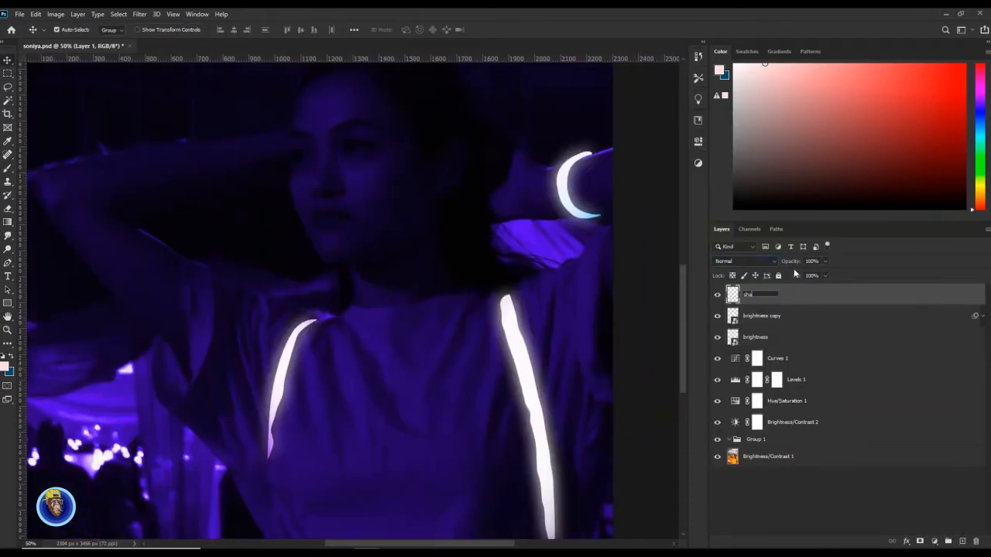
Set up a soft low-opacity brush and sample a light blue as the painting colour
key("b")
right_click(356, 283)
left_click(234, 29)
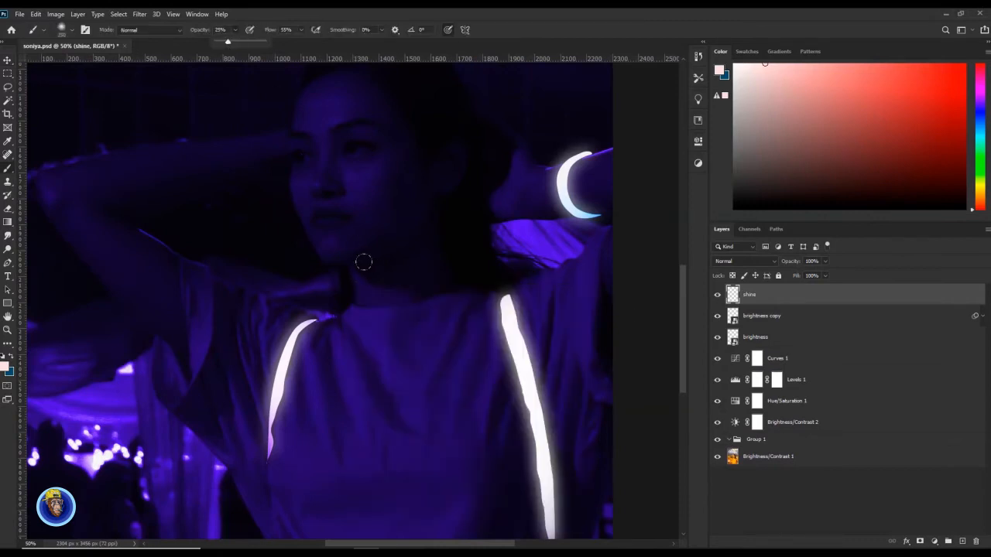
scroll(511, 228, "up", 1)
left_click(376, 277, "alt")
left_click(234, 29)
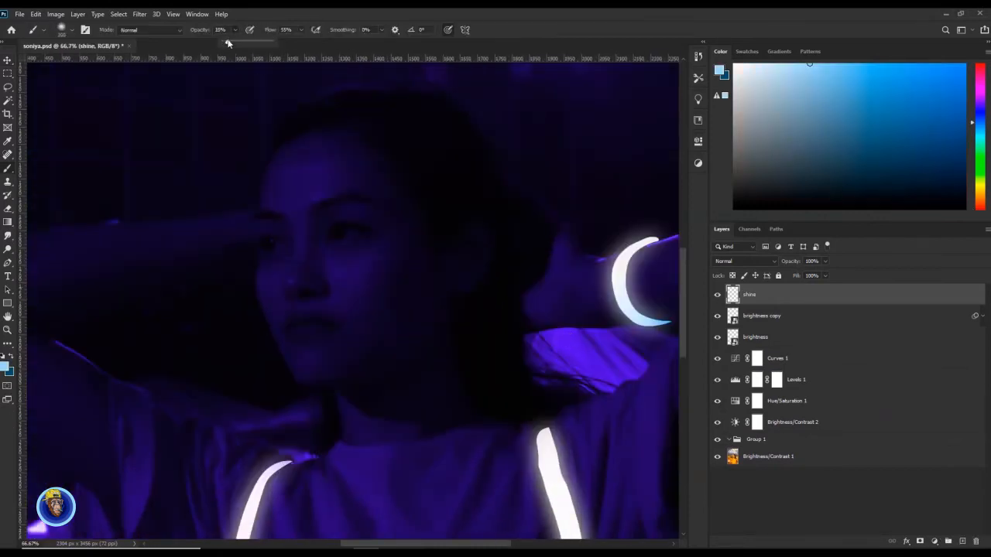
Try painting a light-blue highlight on the cheek on the shine layer, and undo it
left_click_drag(379, 259, 398, 302)
key("ctrl+z")
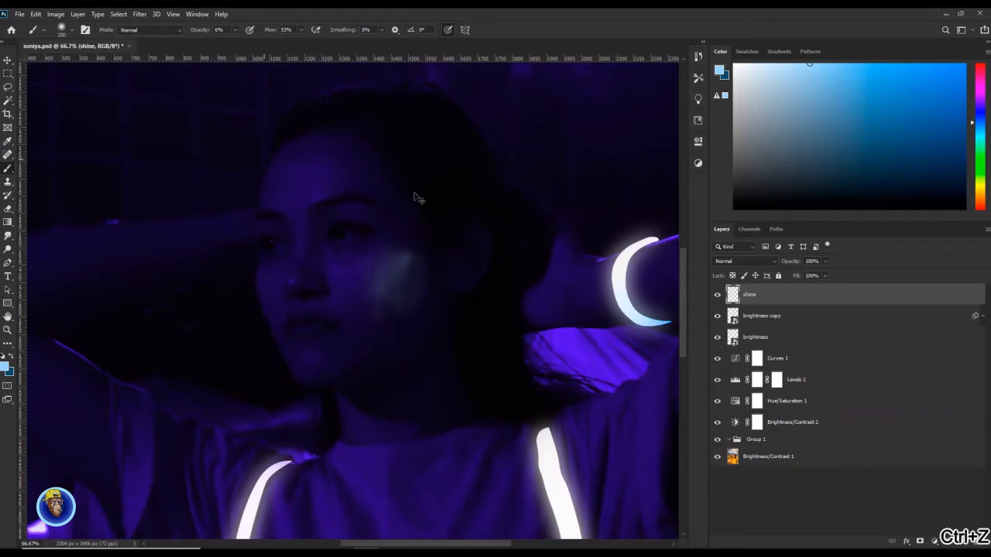
key("ctrl+z")
key("ctrl+z")
Set the brush opacity to 14% and paint soft light-blue highlights on the face on the Overlay layer
key("ctrl+plus")
left_click(235, 29)
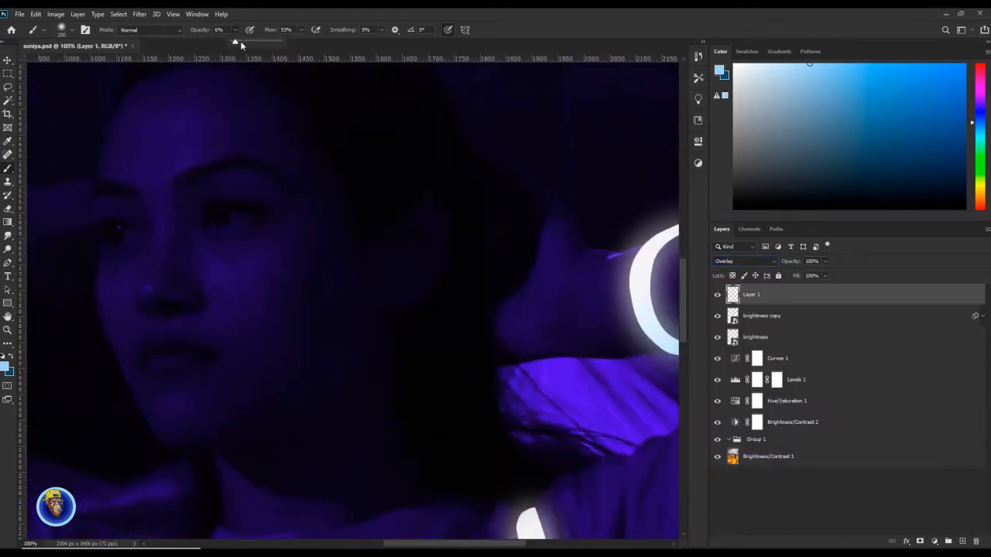
scroll(321, 256, "up", 2)
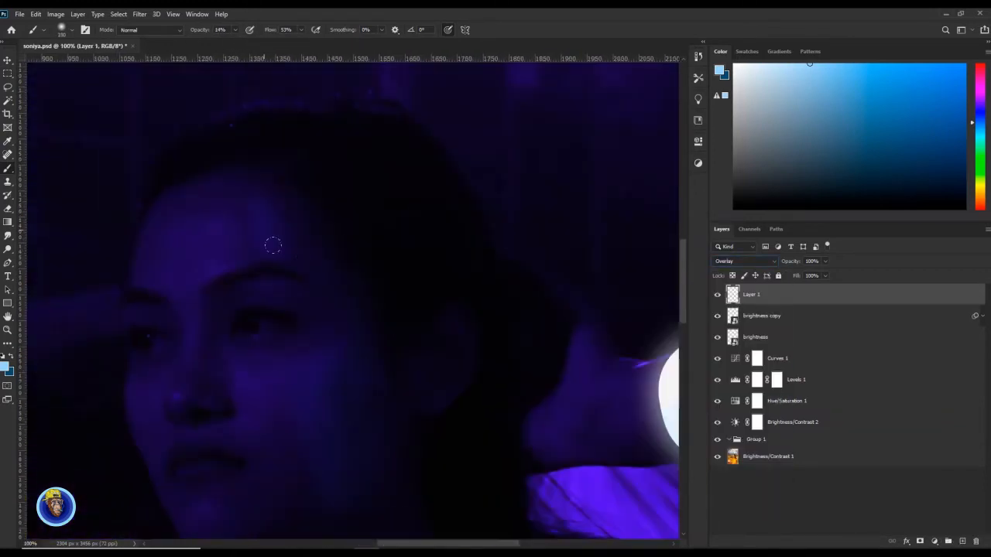
key("ctrl+plus")
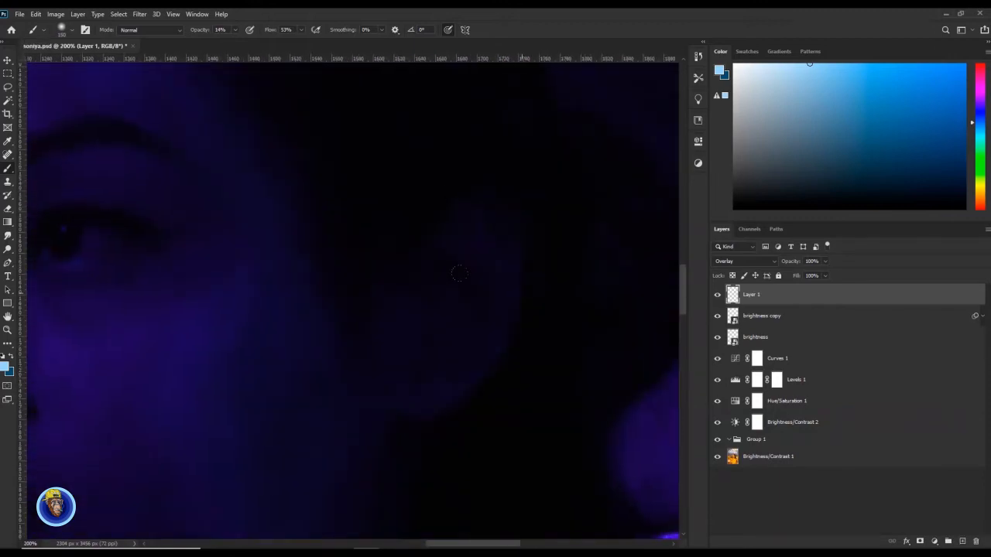
left_click_drag(310, 162, 472, 426)
Soften the painted highlights around the eye and cheek with the Eraser at 12% opacity
key("e")
mouse_move(380, 464)
left_mouse_down()
mouse_move(412, 310)
mouse_move(408, 244)
left_mouse_up()
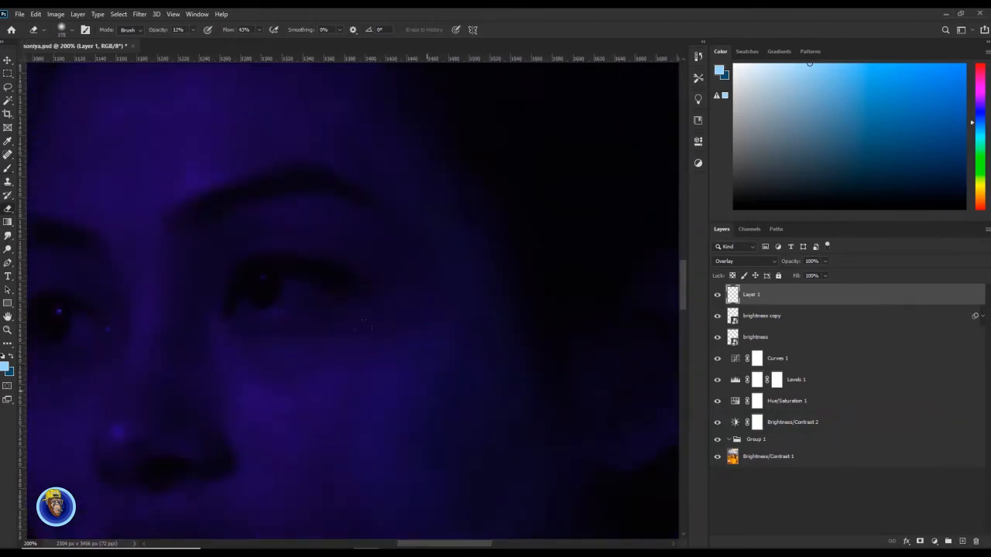
left_click_drag(441, 468, 385, 263)
key("ctrl+minus")
key("ctrl+minus")
Try different blending modes on Layer 1, including Overlay and Normal
left_click(743, 261)
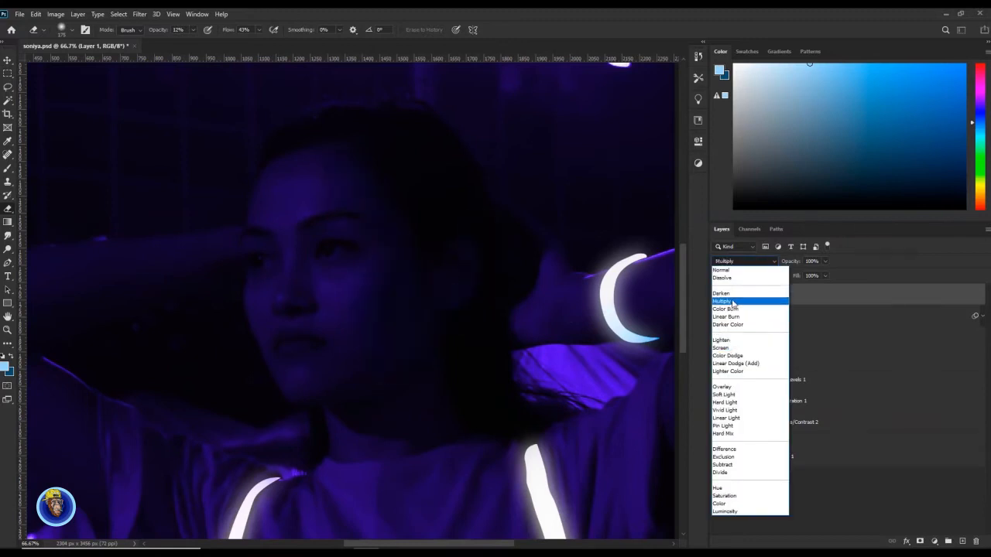
left_click(722, 386)
key("shift+alt+n")
Set the Eraser to 24% opacity and 27% flow and check the highlights across the forehead, eyes and cheek
left_click_drag(260, 30, 250, 46)
key("ctrl+plus")
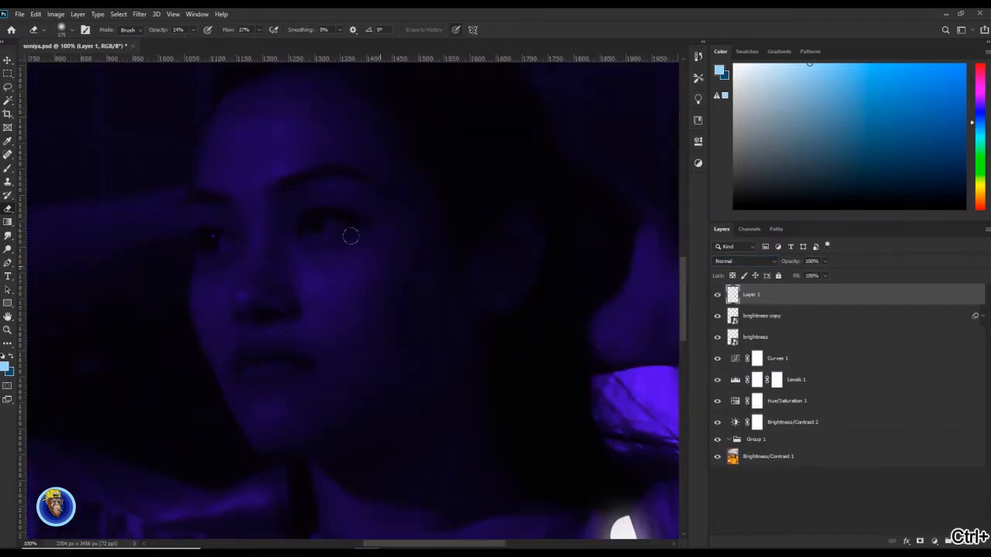
key("ctrl+plus")
scroll(364, 239, "up", 3)
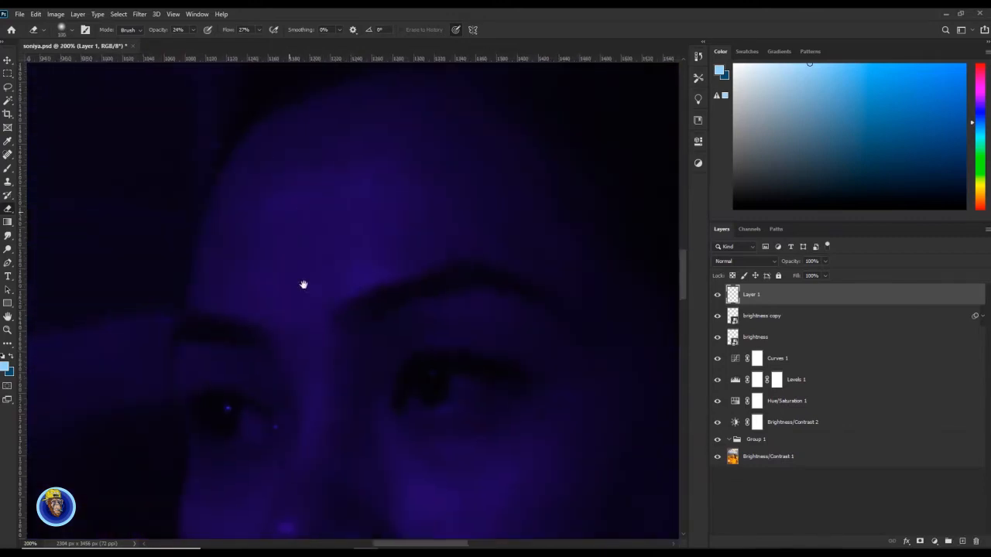
scroll(312, 281, "down", 5)
scroll(431, 292, "right", 3)
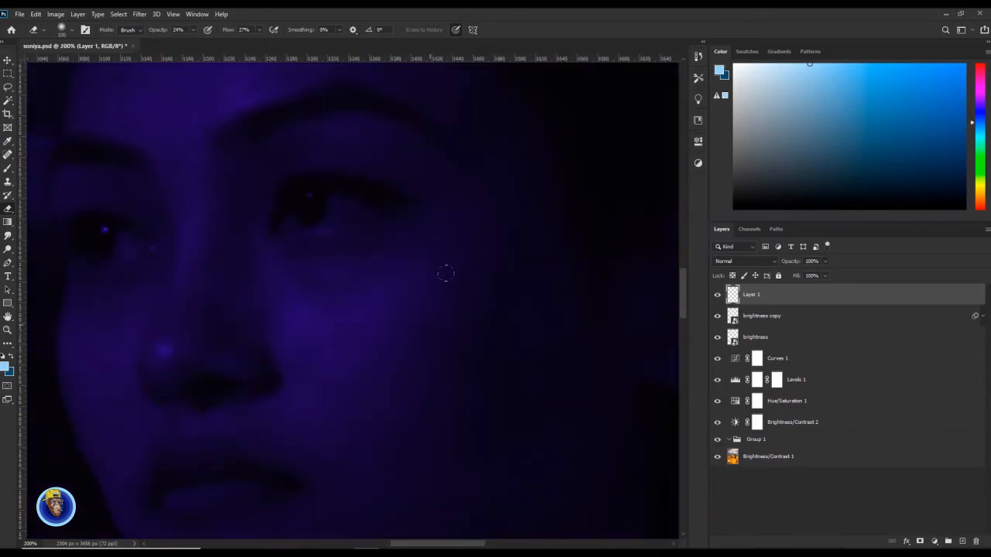
scroll(429, 256, "up", 2)
scroll(219, 376, "down", 5)
scroll(339, 327, "up", 3)
scroll(411, 316, "up", 4)
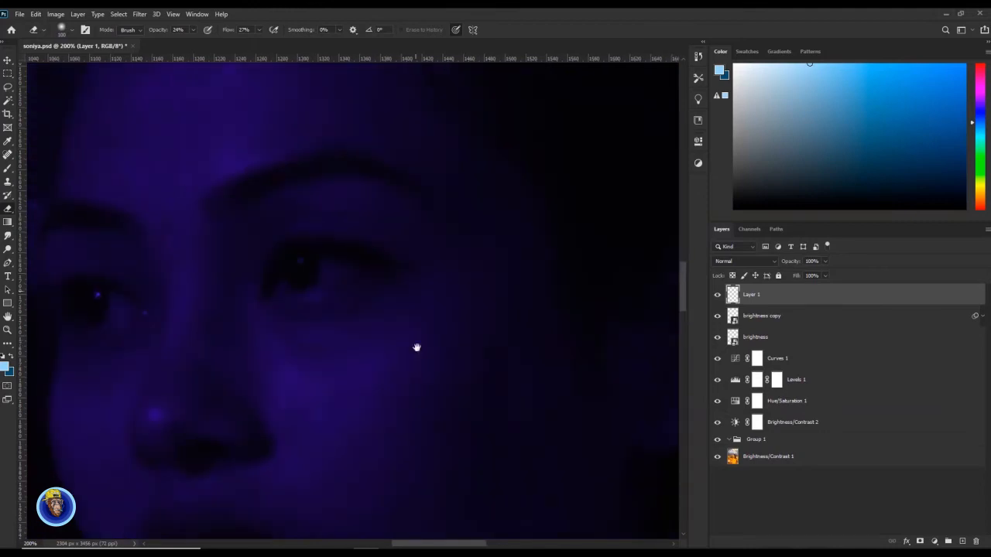
Set Layer 1's blending mode to Overlay and return to the Brush, undoing the last stroke
key("5")
left_click(743, 261)
left_click(727, 386)
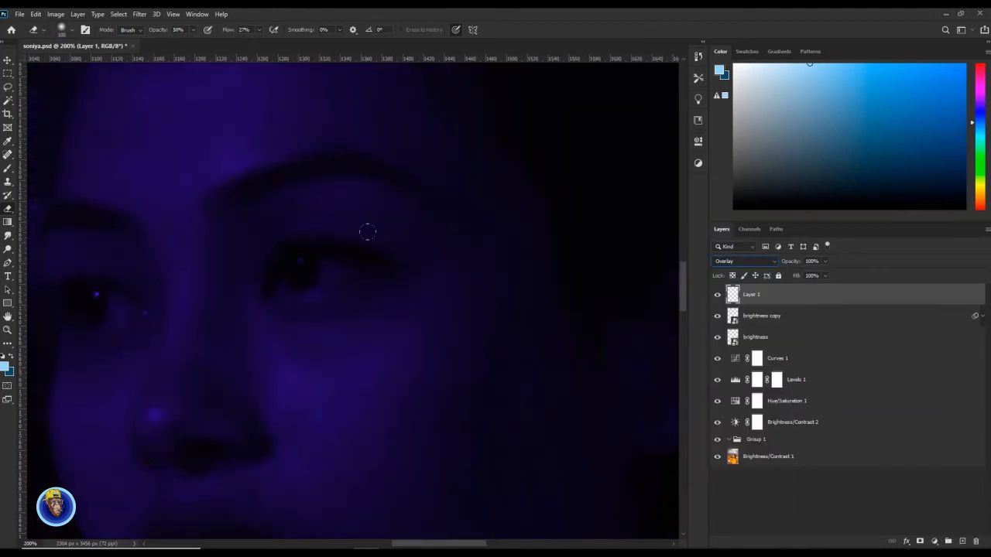
key("ctrl+minus")
key("b")
key("ctrl+z")
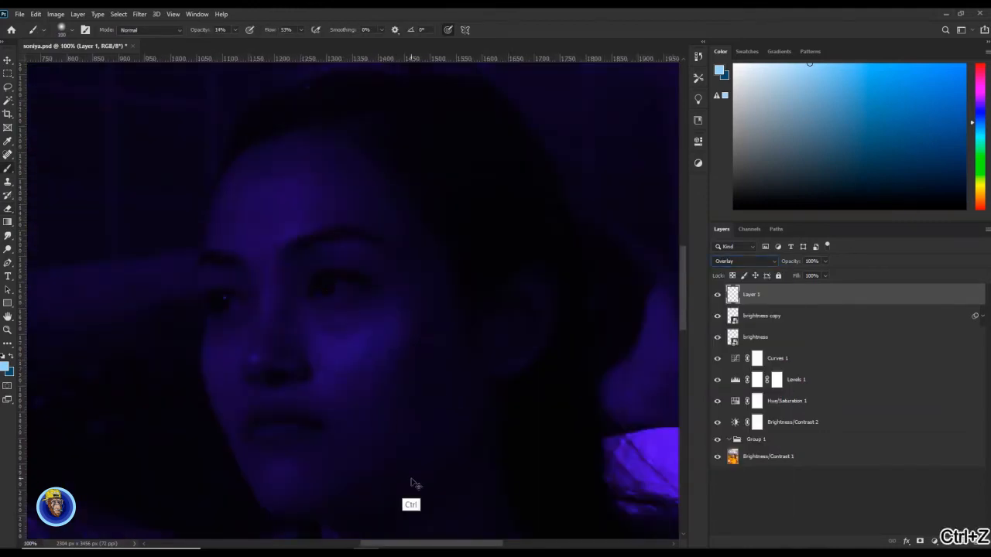
Set the brush to 6% opacity and 27% flow and build up soft highlights on the cheek and forehead
key("ctrl+plus")
scroll(397, 339, "down", 5)
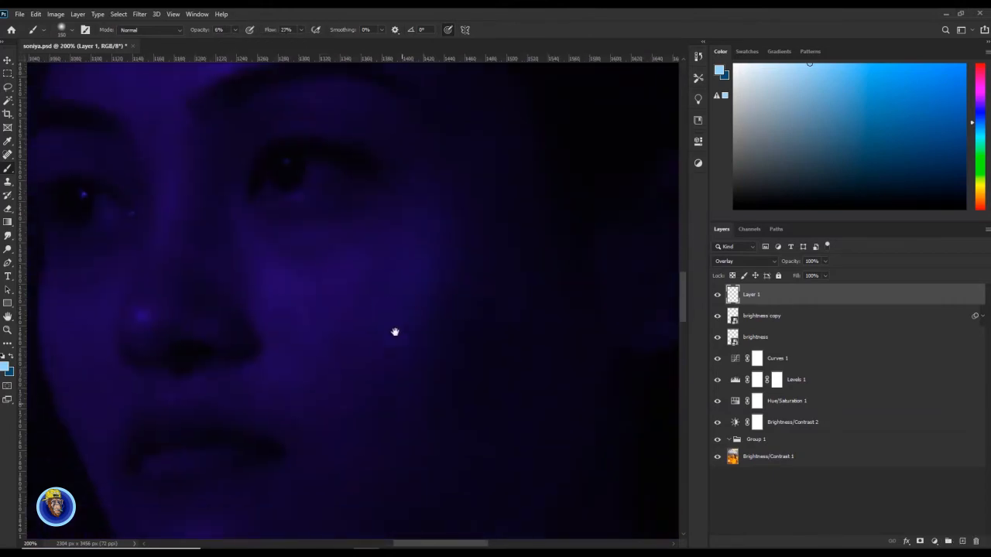
scroll(200, 273, "up", 8)
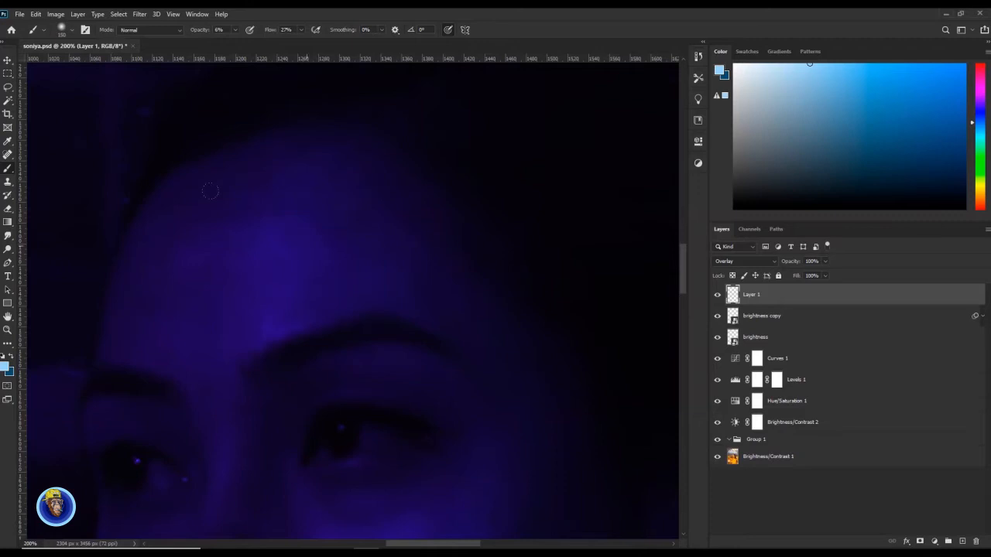
Raise the brush opacity to 13% and strengthen the highlights on the nose, cheek and chin
scroll(294, 271, "down", 3)
scroll(267, 380, "left", 3)
scroll(191, 318, "down", 5)
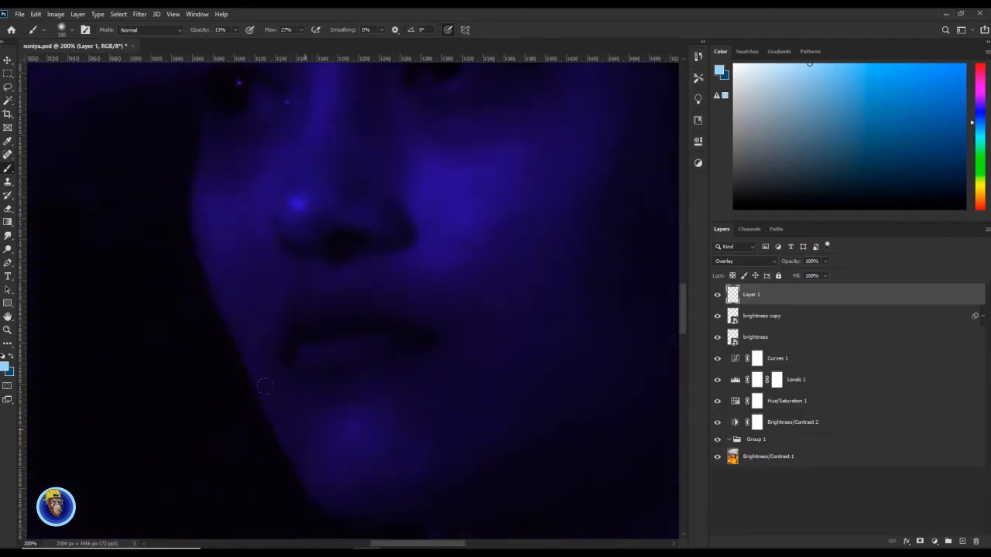
Paint soft highlights on the ear and its lobe with a smaller brush
key("ctrl+0")
scroll(418, 285, "up", 8)
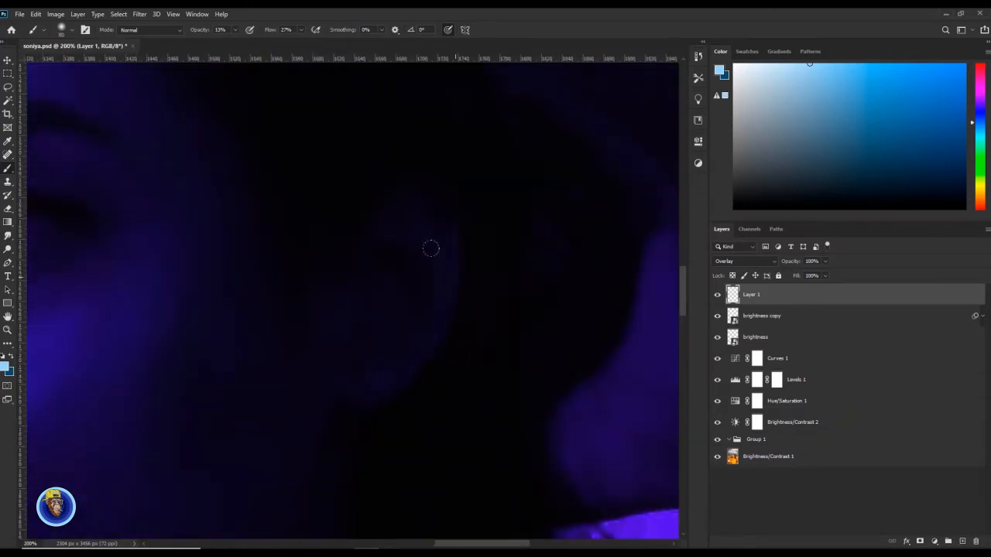
left_click_drag(325, 379, 359, 198)
mouse_move(255, 276)
left_mouse_down()
mouse_move(333, 398)
mouse_move(345, 243)
left_mouse_up()
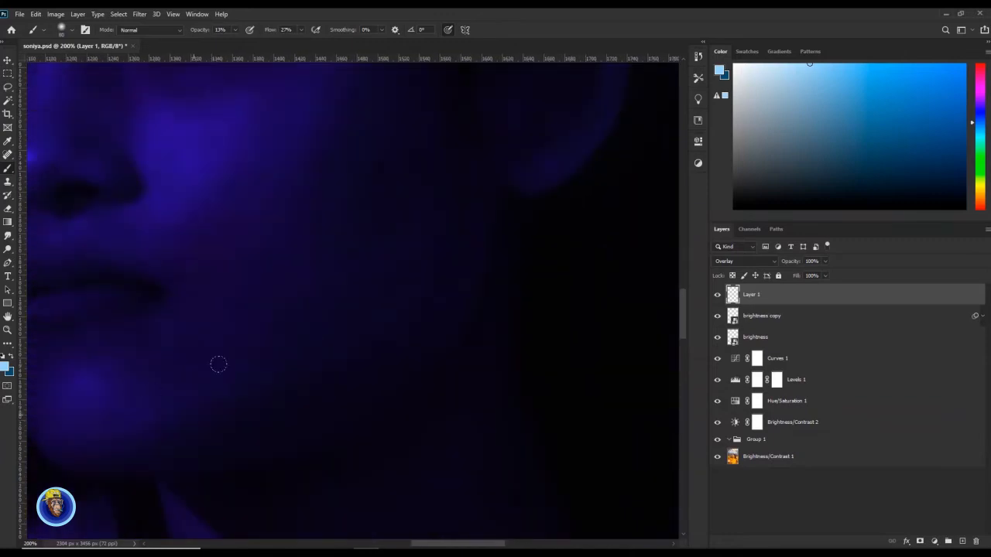
Enlarge the brush and brighten the forehead, cheeks and front edge of the face on Layer 1
key("ctrl+minus")
key("bracketright")
key("bracketright")
key("bracketright")
key("bracketright")
key("bracketright")
scroll(166, 172, "up", 4)
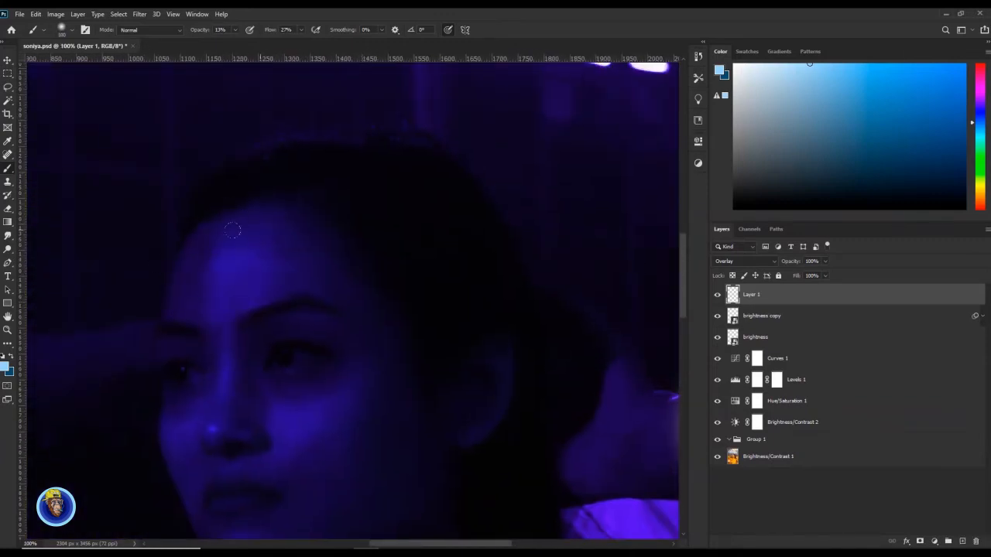
scroll(275, 263, "down", 3)
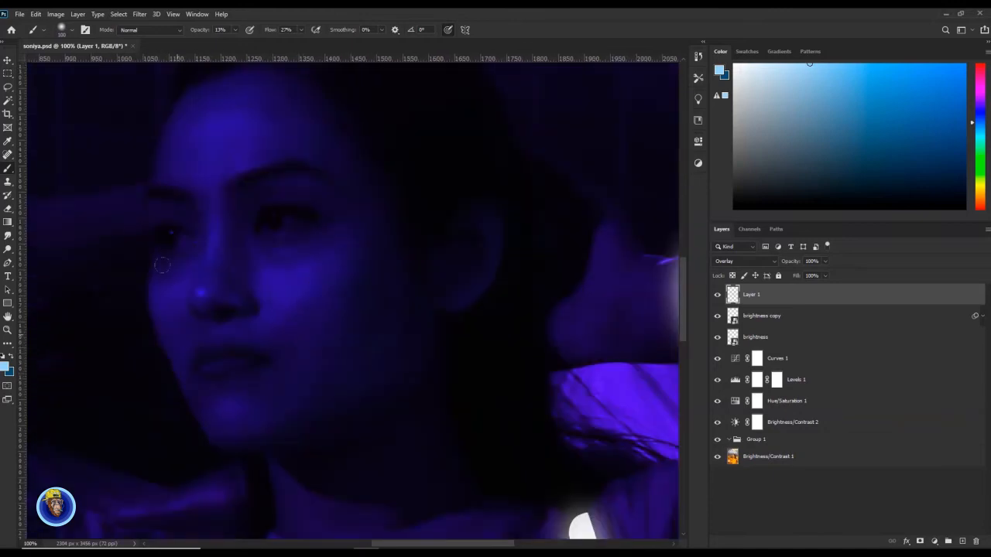
left_click_drag(166, 319, 154, 270)
Lower Layer 1's fill to 39% to tone down the face highlights
left_click(825, 275)
left_click_drag(825, 289, 792, 292)
key("ctrl+minus")
key("ctrl+minus")
left_click_drag(392, 424, 420, 389)
left_click(825, 276)
mouse_move(827, 289)
left_mouse_down()
mouse_move(838, 292)
mouse_move(828, 289)
left_mouse_up()
key("e")
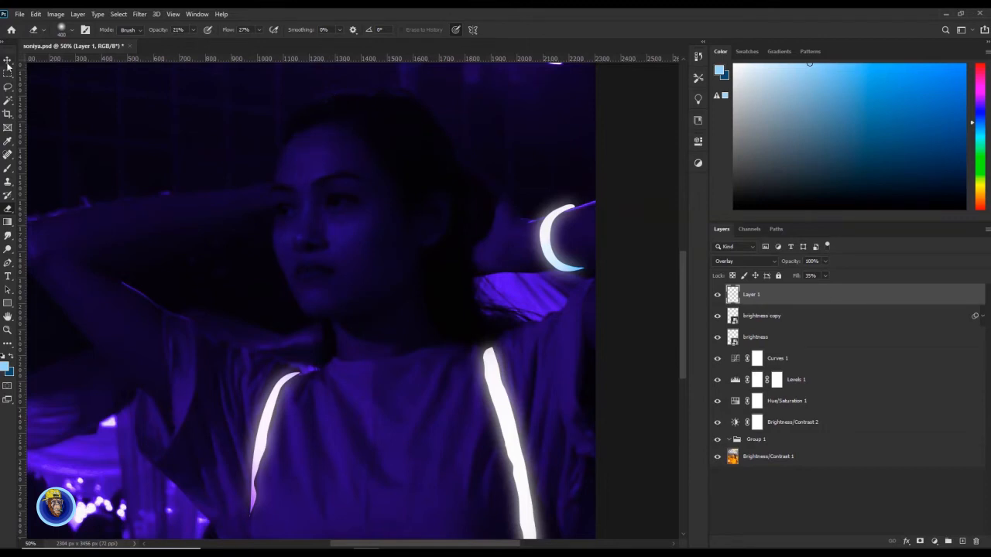
Add a new layer above Layer 1 and set its blending mode to Color Dodge
key("v")
left_click(962, 541)
left_click_drag(349, 299, 429, 281)
scroll(422, 283, "up", 2)
key("b")
left_click(745, 261)
left_click(726, 356)
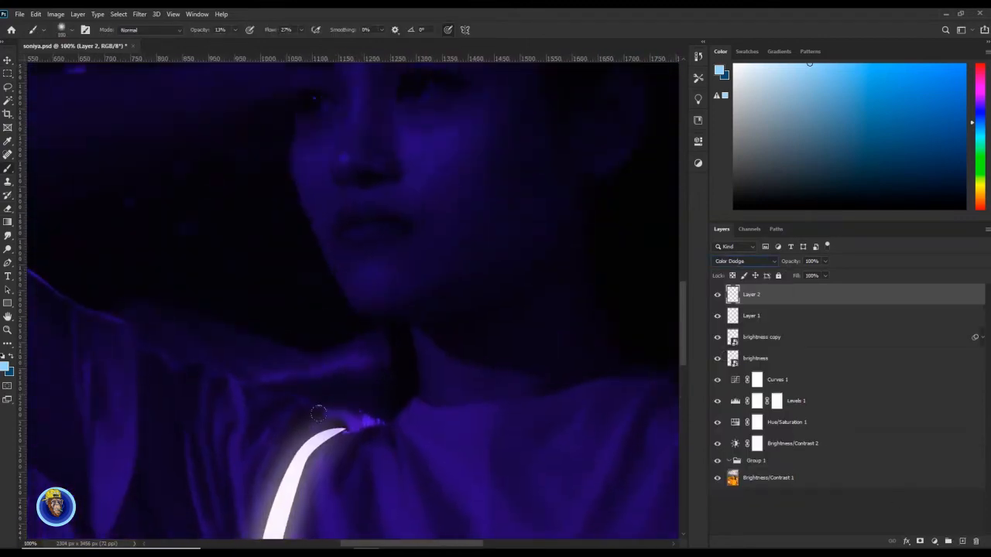
Sample the shorter strap's pale lavender glow, raise the brush opacity and paint light along the chin and jawline
left_click(341, 432, "alt")
left_click_drag(339, 265, 371, 304)
left_click(236, 29)
left_click_drag(235, 44, 247, 45)
left_click_drag(357, 302, 376, 280)
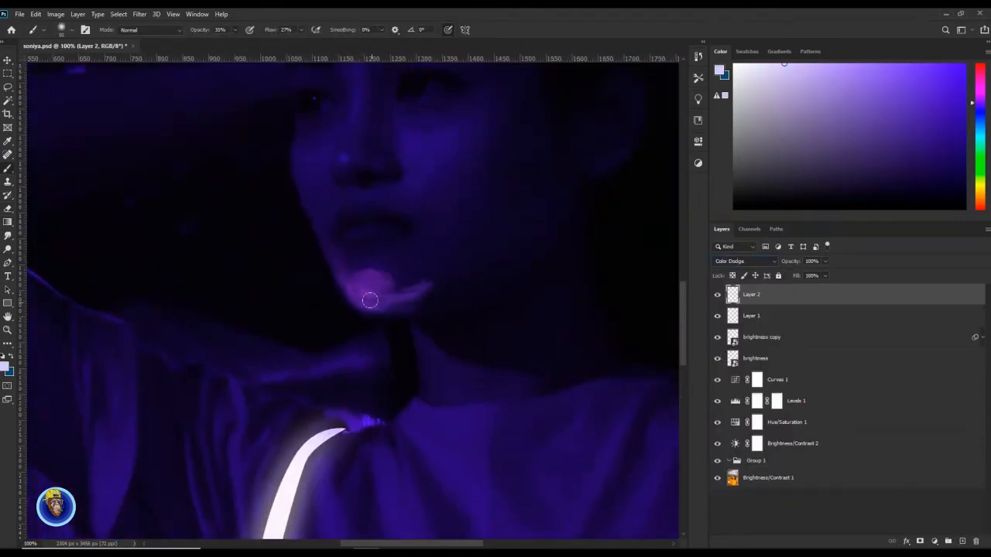
left_click_drag(333, 240, 339, 272)
Soften and fade the painted light along the chin and jawline on Layer 2 with the Eraser, lowering its opacity to 16%
key("e")
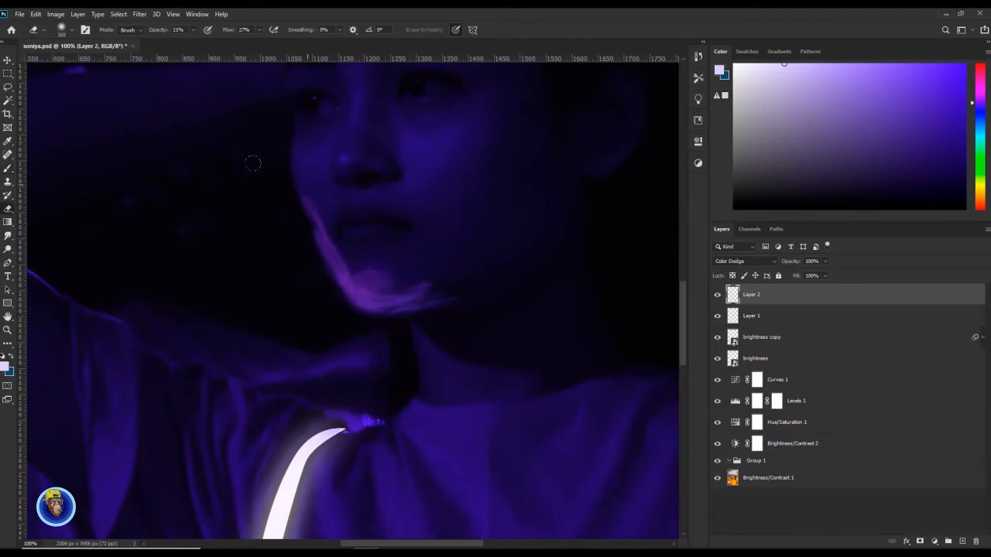
scroll(311, 177, "up", 5)
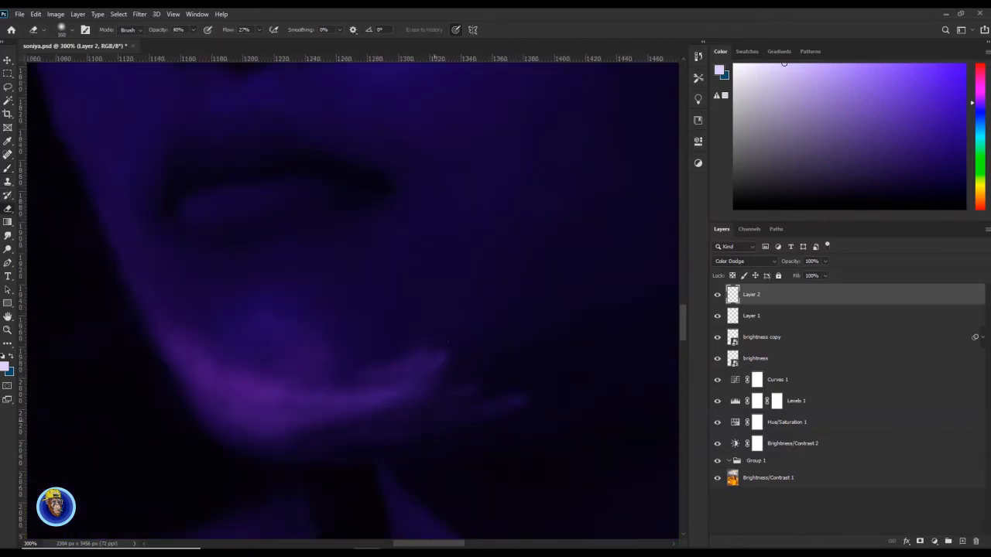
left_click_drag(314, 377, 238, 343)
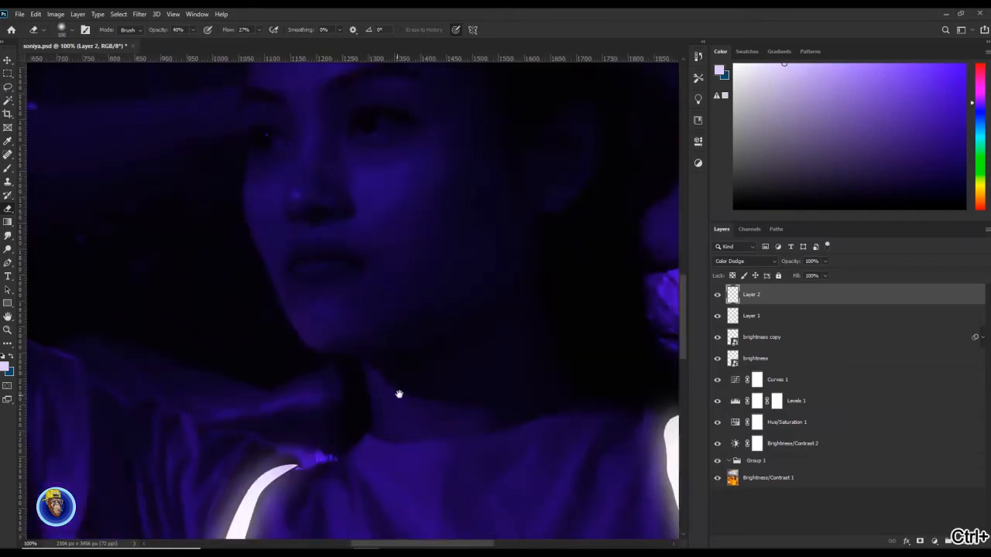
left_click_drag(234, 29, 222, 51)
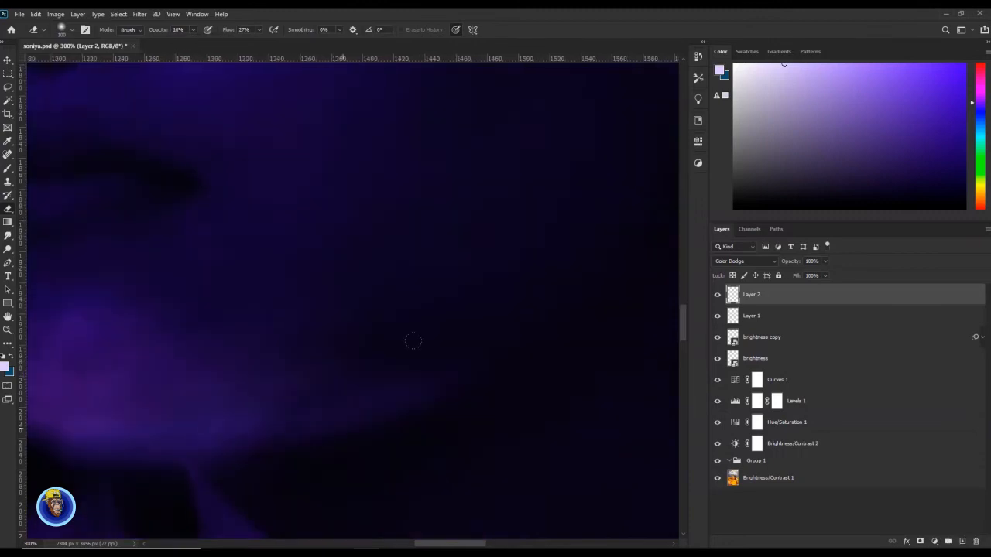
scroll(413, 340, "left", 3)
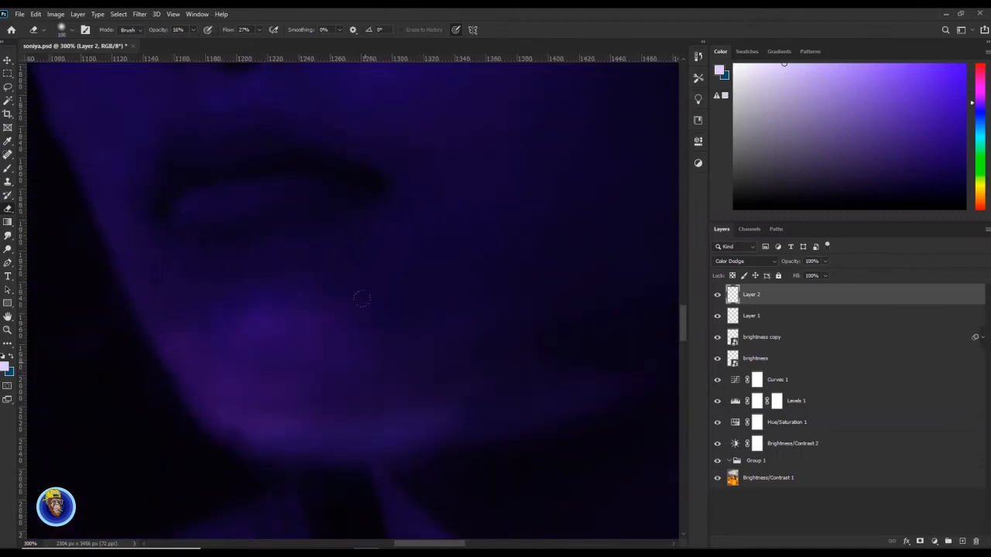
scroll(203, 339, "down", 2)
key("ctrl+0")
scroll(385, 328, "up", 5)
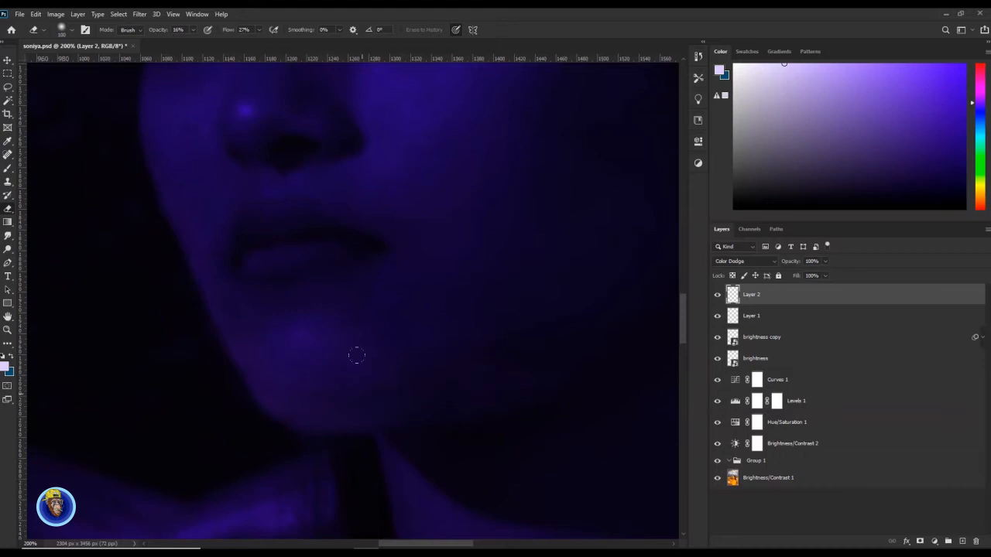
Add a new layer above Layer 2 for the ear highlights
left_click(748, 261)
left_click(729, 356)
key("ctrl+0")
key("ctrl+plus")
key("ctrl+plus")
key("ctrl+plus")
key("ctrl+plus")
left_click_drag(471, 387, 335, 320)
left_click(962, 541)
Sample white from the glowing strap, raise the brush opacity to 74% and paint thin highlights along the ear's rim and inner folds
mouse_move(590, 422)
left_mouse_down()
mouse_move(524, 444)
mouse_move(518, 351)
left_mouse_up()
key("b")
left_click(544, 441, "alt")
left_click(235, 29)
left_click_drag(234, 48, 270, 48)
mouse_move(457, 100)
left_mouse_down()
mouse_move(453, 158)
mouse_move(414, 197)
left_mouse_up()
left_click_drag(430, 199, 425, 245)
key("ctrl+plus")
key("ctrl+plus")
left_click_drag(305, 181, 349, 212)
left_click_drag(337, 138, 386, 270)
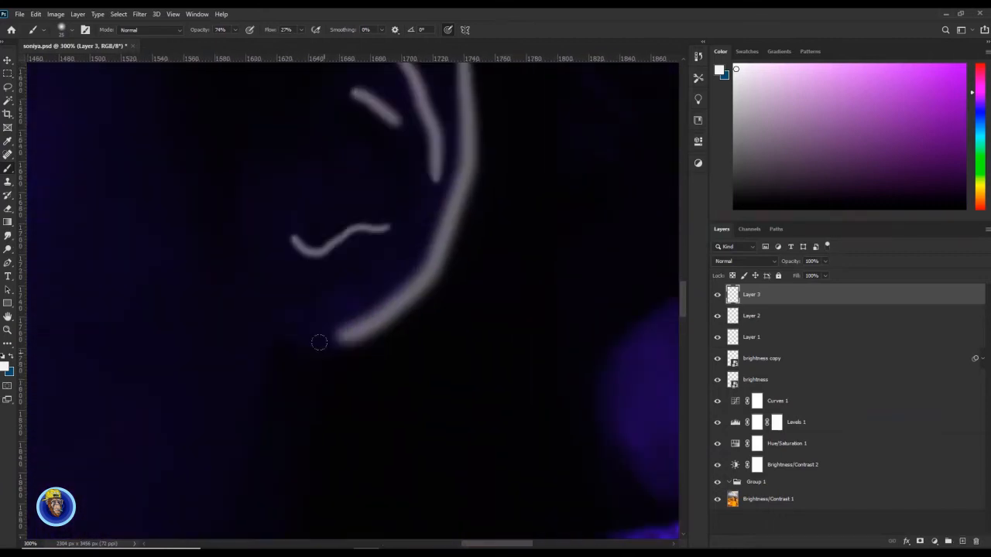
left_click_drag(319, 167, 294, 237)
key("ctrl+minus")
key("ctrl+minus")
key("ctrl+z")
left_click_drag(425, 416, 470, 351)
left_click_drag(358, 313, 342, 323)
left_click_drag(325, 339, 253, 361)
left_click_drag(362, 340, 259, 382)
key("ctrl+z")
key("ctrl+z")
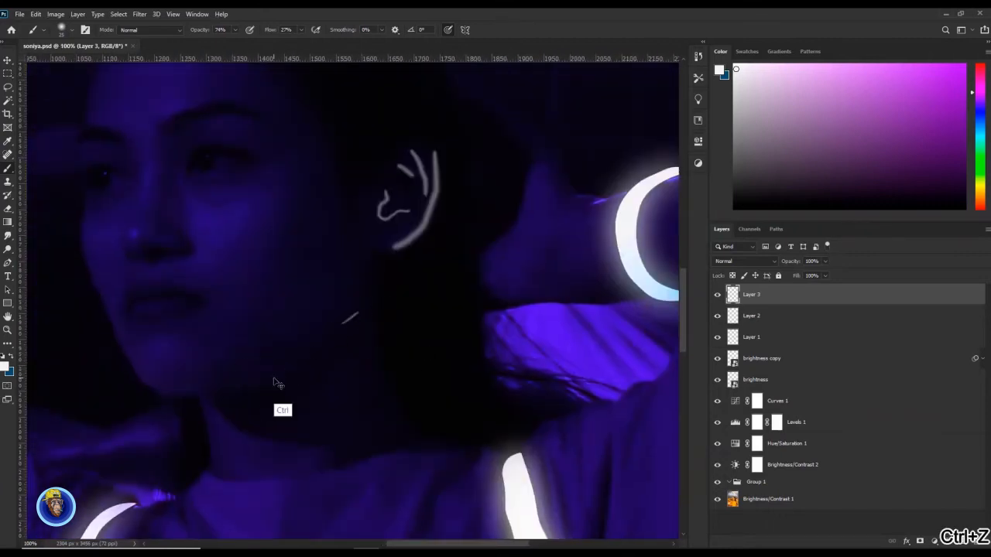
key("ctrl+z")
key("ctrl+z")
Set Layer 3's blending mode to Color Dodge and get the Eraser ready at low opacity
left_click_drag(310, 294, 291, 347)
left_click(8, 208)
left_click(193, 30)
left_click_drag(186, 44, 199, 45)
left_click(744, 261)
left_click(735, 356)
Shrink the Eraser and fade the ends and edges of the ear highlights at 25% opacity
key("ctrl+plus")
key("ctrl+plus")
left_click(193, 29)
key("bracketleft")
key("bracketleft")
key("bracketleft")
key("bracketleft")
left_click_drag(376, 170, 406, 224)
left_click_drag(336, 217, 369, 238)
left_click_drag(449, 172, 457, 252)
left_click_drag(460, 264, 411, 403)
left_click_drag(370, 354, 279, 367)
left_click_drag(370, 256, 357, 229)
mouse_move(326, 469)
left_mouse_down()
mouse_move(336, 418)
mouse_move(430, 321)
left_mouse_up()
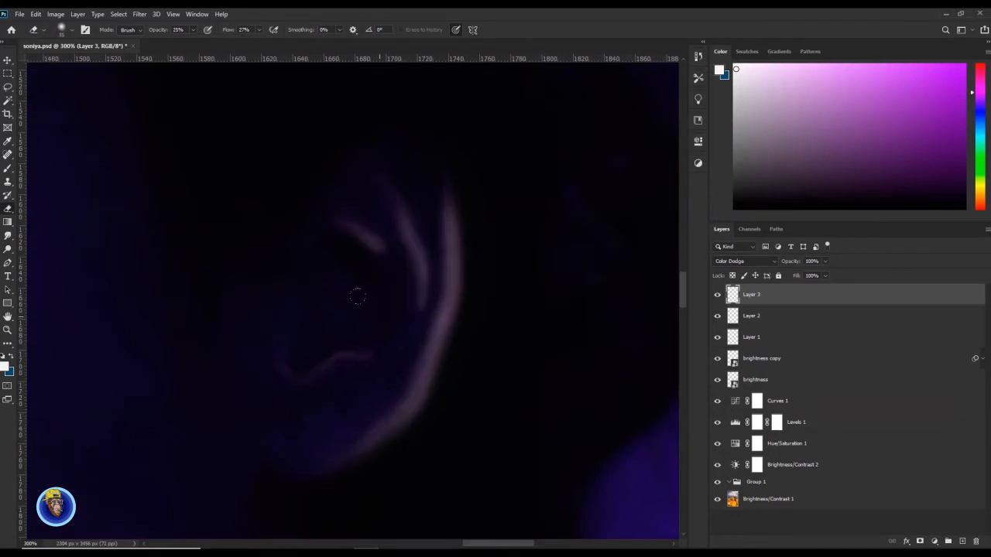
Add a new layer above Layer 3 and switch back to the Brush
key("ctrl+0")
left_click(508, 397, "ctrl")
mouse_move(523, 288)
left_mouse_down()
mouse_move(495, 418)
mouse_move(522, 349)
left_mouse_up()
mouse_move(527, 349)
left_mouse_down()
mouse_move(455, 416)
mouse_move(379, 423)
left_mouse_up()
key("ctrl+z")
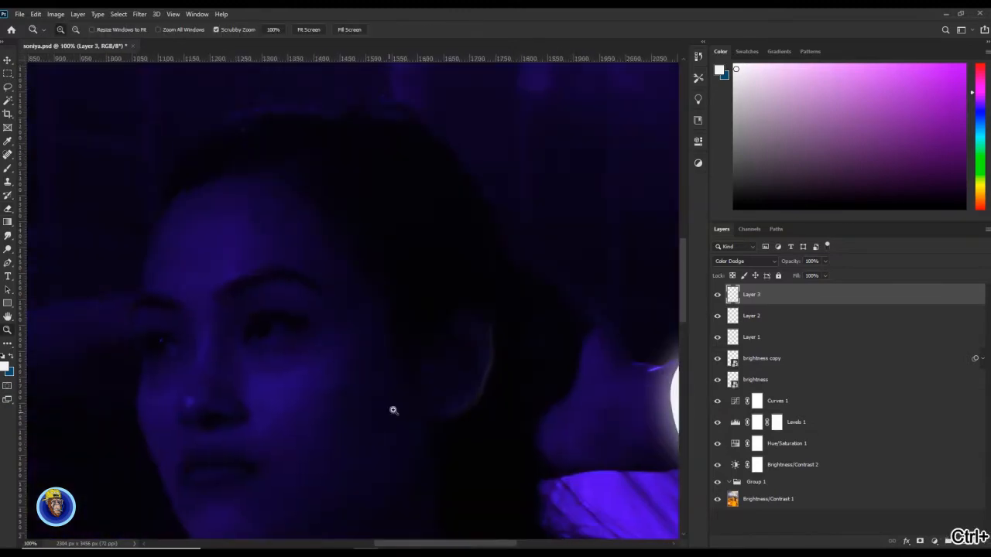
left_click(963, 541)
key("b")
Paint thin white highlight lines along the nose bridge, around the nose tip and on the lips
mouse_move(235, 334)
left_mouse_down()
mouse_move(228, 233)
mouse_move(192, 296)
left_mouse_up()
left_click_drag(191, 298, 225, 308)
mouse_move(185, 303)
left_mouse_down()
mouse_move(196, 327)
mouse_move(187, 298)
left_mouse_up()
key("ctrl+plus")
left_click_drag(181, 379, 374, 306)
left_click_drag(211, 321, 332, 342)
key("ctrl+z")
left_click_drag(214, 378, 289, 368)
left_click_drag(347, 161, 407, 260)
Soften the nose highlights on Layer 4 with a smaller Eraser at 25% opacity
key("e")
mouse_move(207, 302)
left_mouse_down()
mouse_move(213, 255)
mouse_move(432, 186)
left_mouse_up()
left_click_drag(307, 178, 271, 325)
key("ctrl+plus")
key("ctrl+plus")
left_click_drag(420, 358, 505, 251)
key("bracketleft")
key("bracketleft")
key("bracketleft")
key("bracketleft")
key("bracketleft")
left_click_drag(328, 364, 275, 321)
left_click_drag(339, 240, 353, 346)
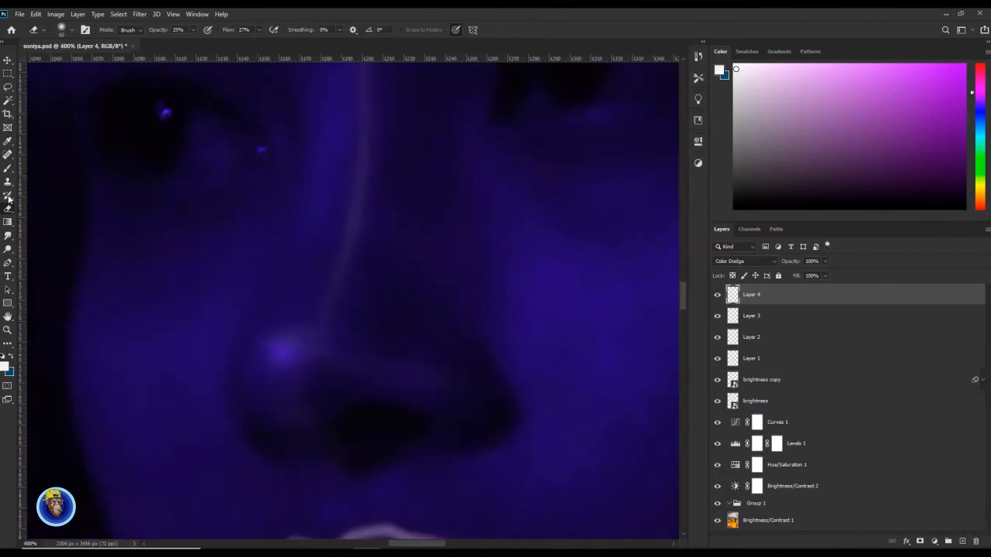
Lower the brush opacity to 1% and build up a wide, faint glow along the nose bridge
key("b")
left_click_drag(235, 31, 203, 59)
left_click_drag(316, 333, 296, 418)
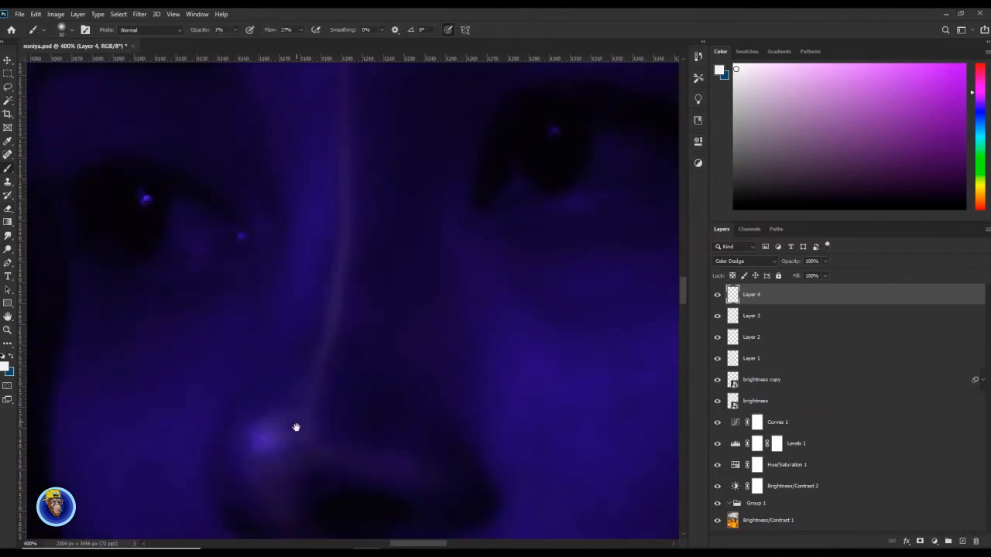
scroll(300, 312, "up", 2)
key("g")
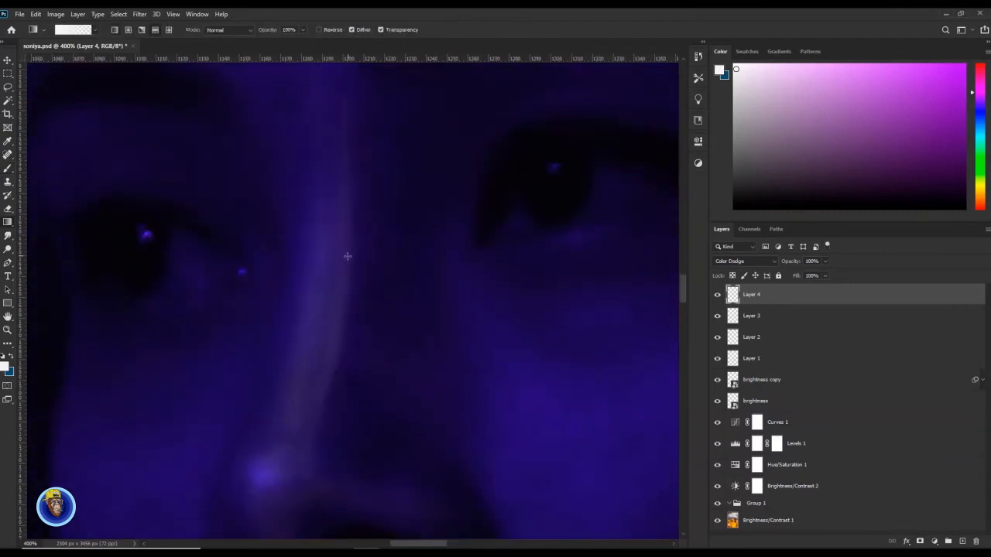
Blend the nose bridge glow into the skin with the Eraser at 12% opacity
key("e")
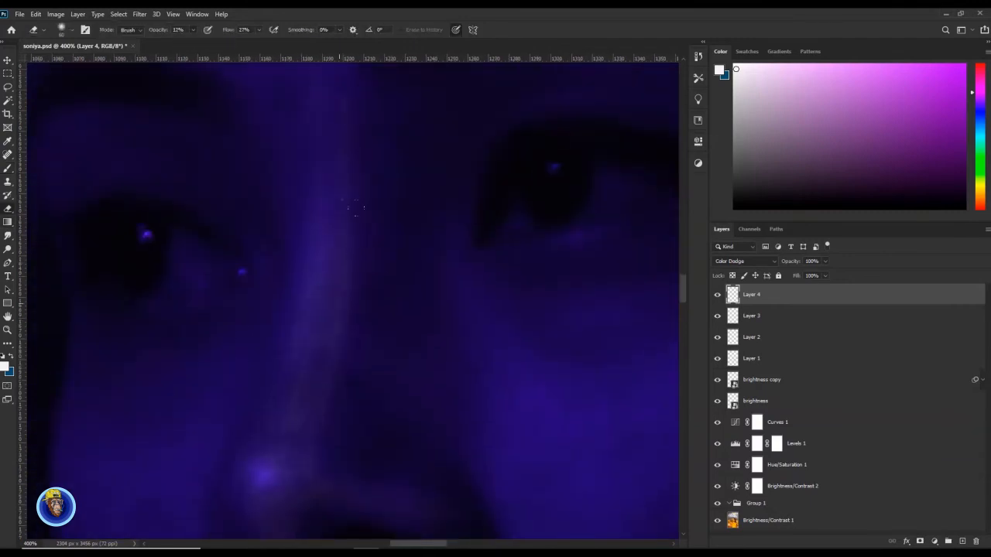
scroll(335, 246, "down", 8)
scroll(436, 380, "up", 7)
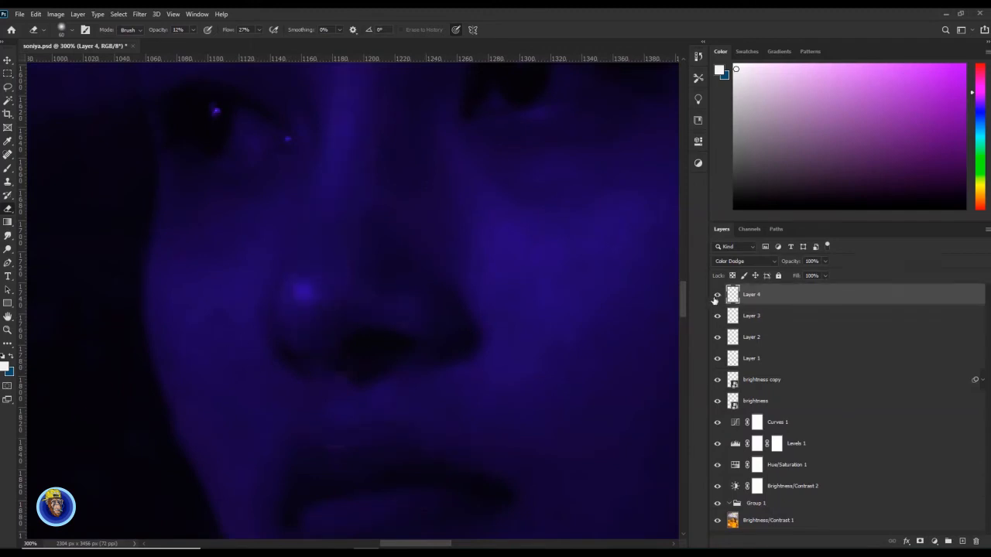
Raise the Eraser opacity to 23% and soften the highlights on the upper and lower lips
scroll(256, 311, "down", 5)
key("2")
key("3")
left_click_drag(418, 329, 501, 362)
left_click_drag(322, 415, 358, 416)
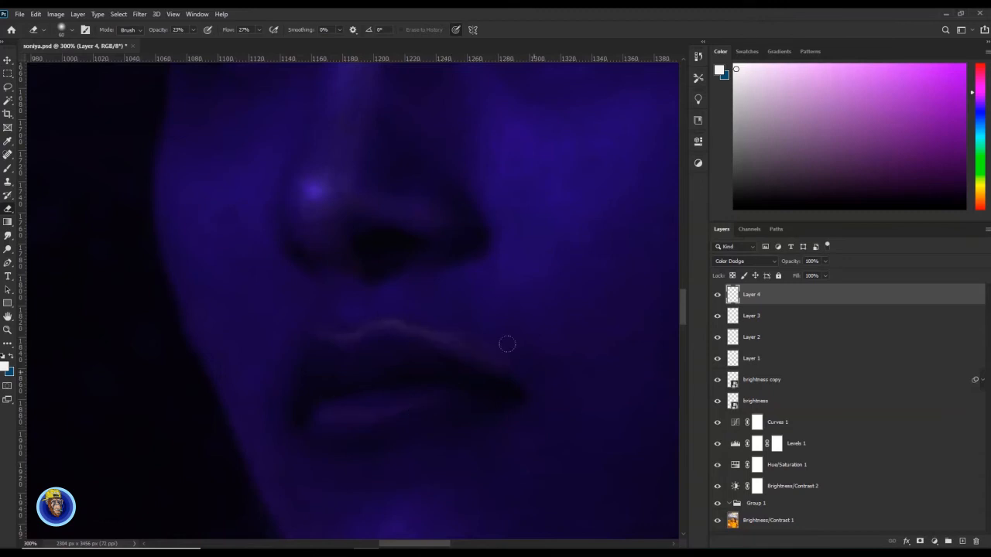
Paint faint pale lavender light over the cheek on a new Color Dodge layer above Layer 4 and soften it with the Eraser
key("ctrl+0")
key("ctrl+plus")
key("ctrl+plus")
key("ctrl+plus")
key("ctrl+plus")
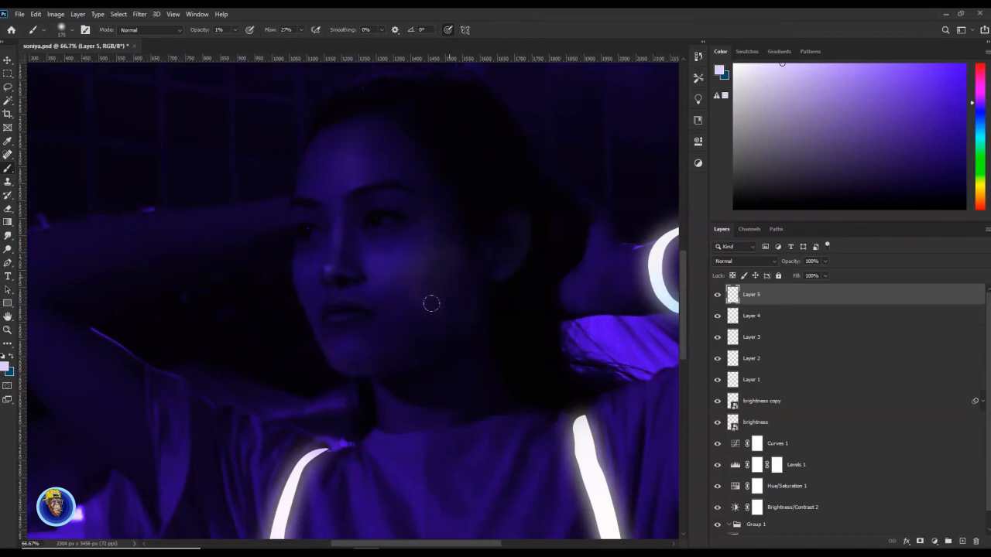
key("shift+alt+d")
key("ctrl+0")
key("ctrl+plus")
key("ctrl+plus")
key("ctrl+plus")
key("ctrl+plus")
key("e")
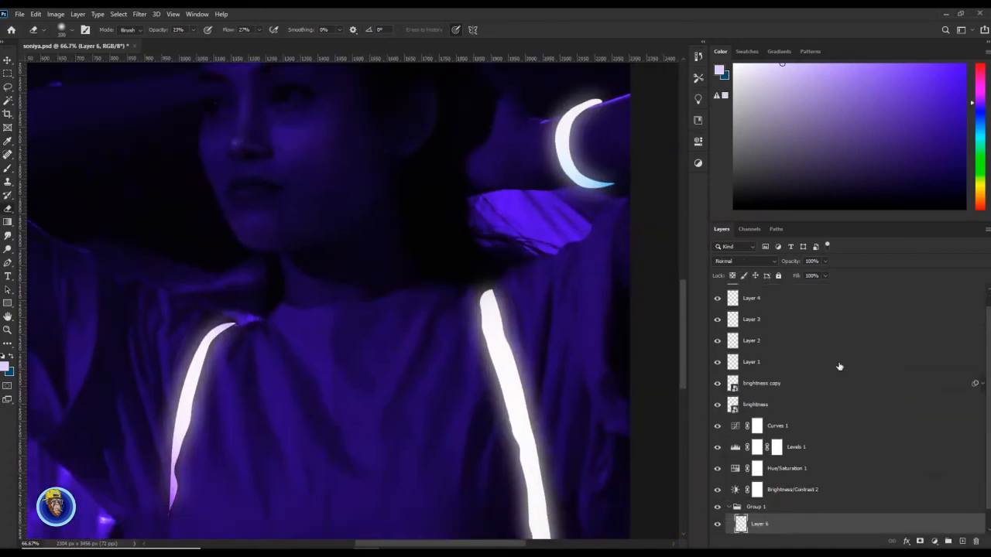
Move Layer 6 to the top of the layer stack in Color Dodge mode and lower the brush opacity to 5%
left_click_drag(839, 364, 841, 288)
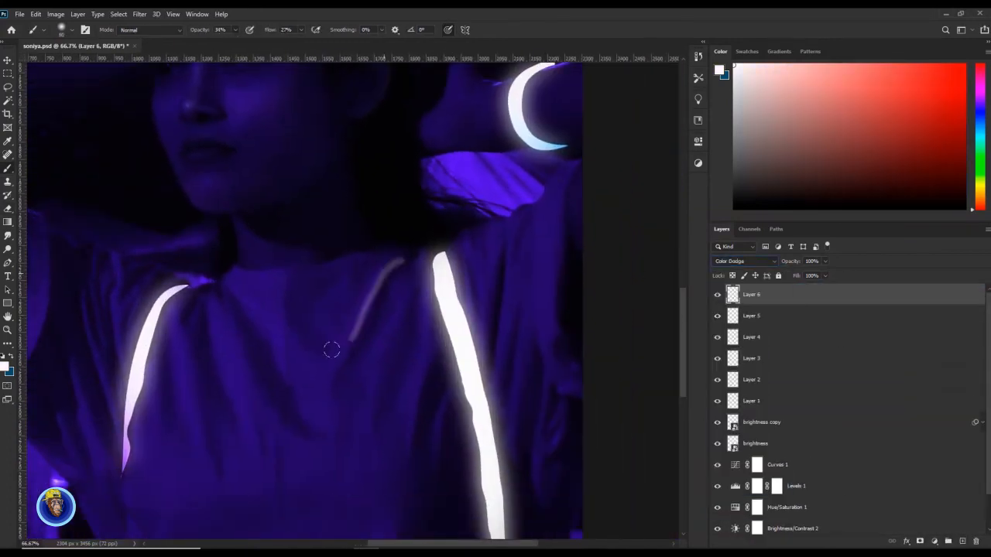
key("ctrl+z")
key("0")
key("5")
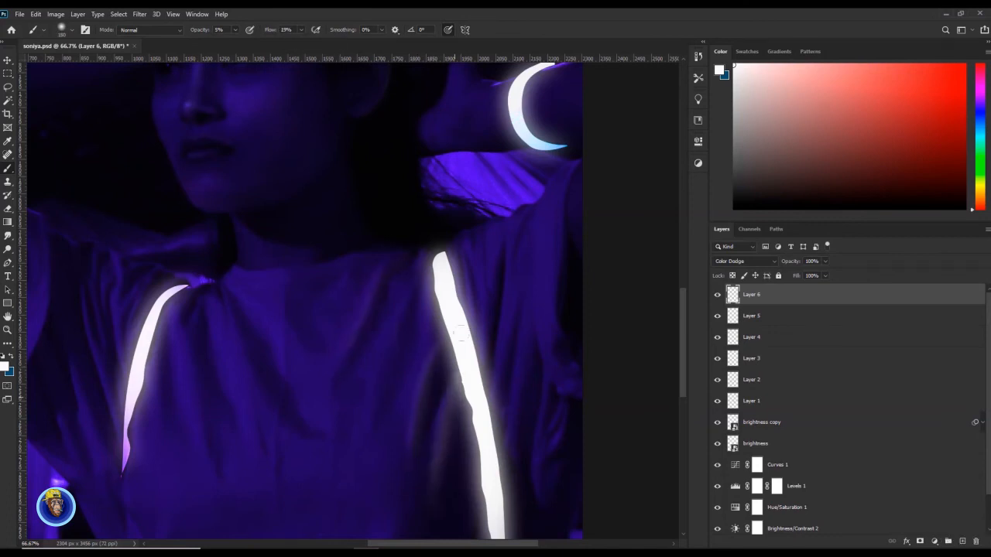
Paint soft white glow on the shirt-front folds beside both straps and on the sleeve folds near the shorter strap
scroll(407, 424, "down", 3)
left_click_drag(401, 432, 483, 494)
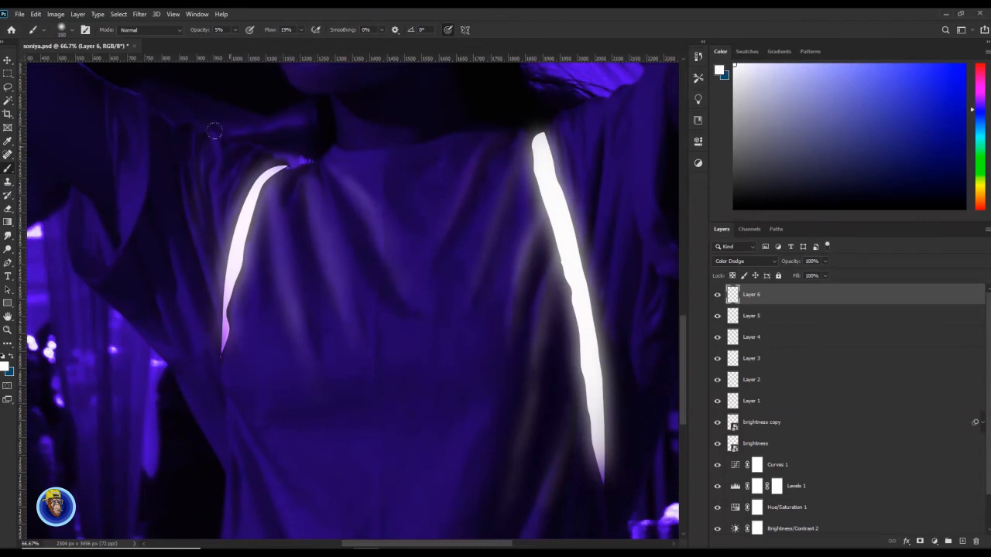
scroll(406, 140, "right", 2)
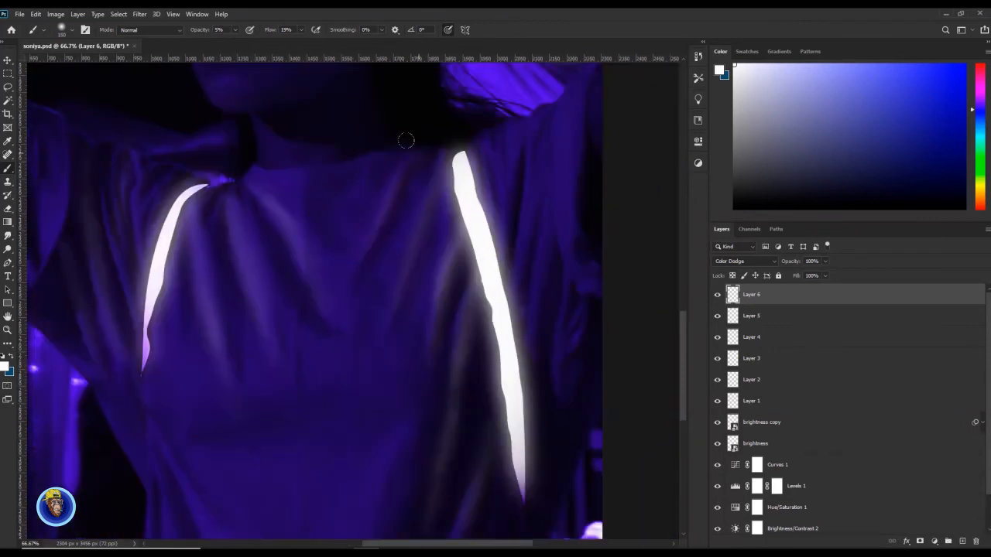
left_click_drag(57, 243, 259, 258)
scroll(210, 187, "up", 2)
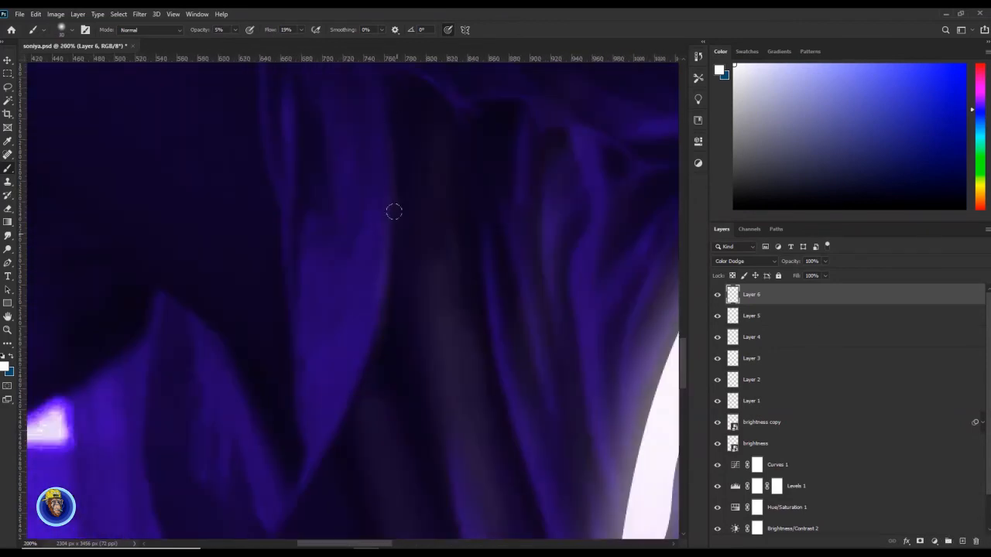
Paint faint highlights along the sleeve folds outside the longer strap and the shirt folds near its lower end
scroll(393, 211, "down", 3)
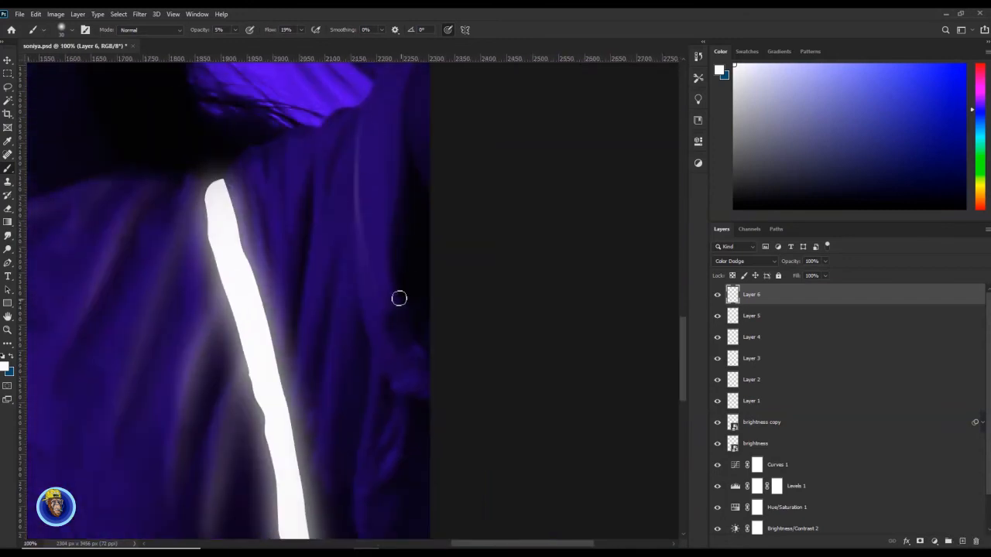
scroll(355, 229, "down", 2)
scroll(397, 236, "up", 3)
scroll(464, 393, "up", 1)
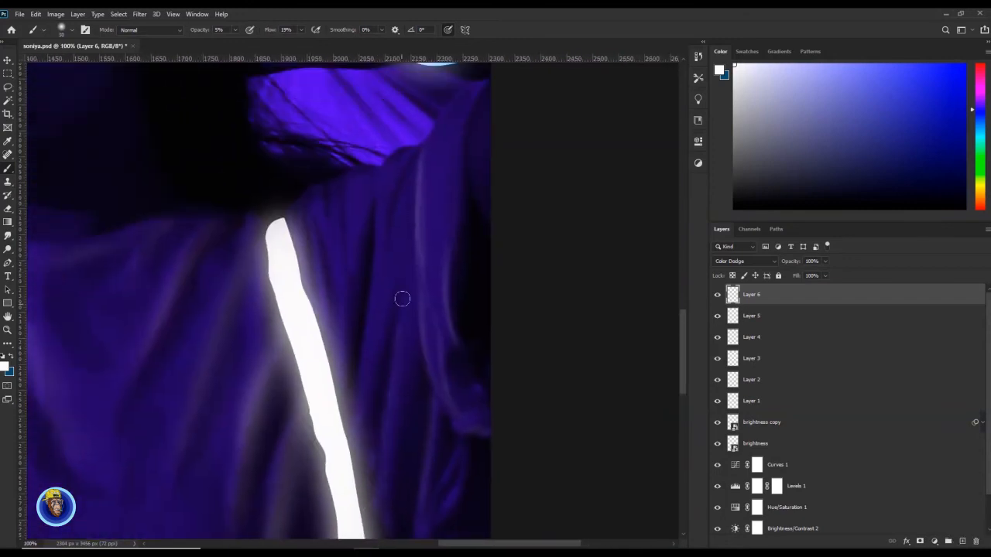
scroll(403, 295, "down", 2)
scroll(421, 137, "down", 2)
scroll(431, 304, "down", 2)
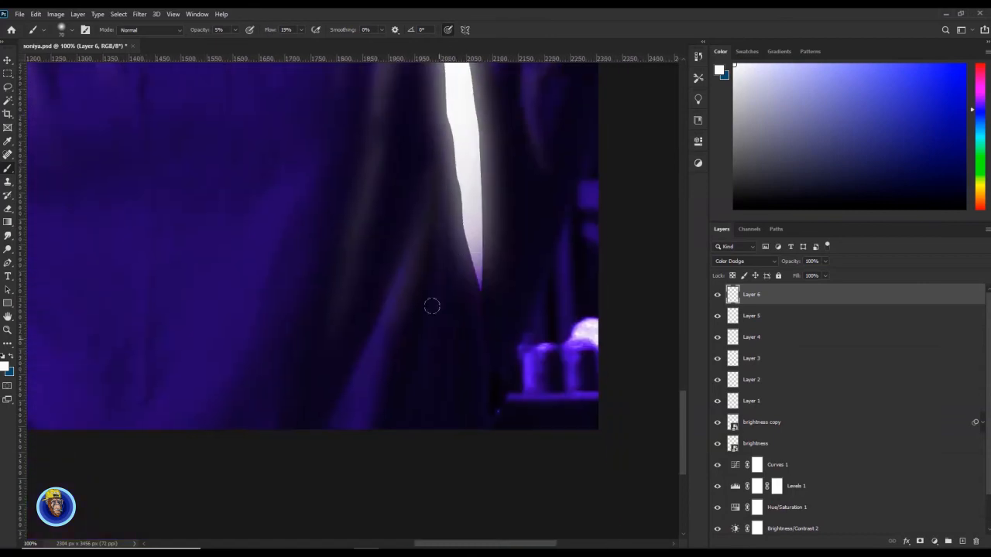
Add faint light to the shirt folds and sleeve edge outside the shorter strap
scroll(467, 415, "up", 2)
scroll(332, 365, "left", 5)
scroll(387, 471, "up", 2)
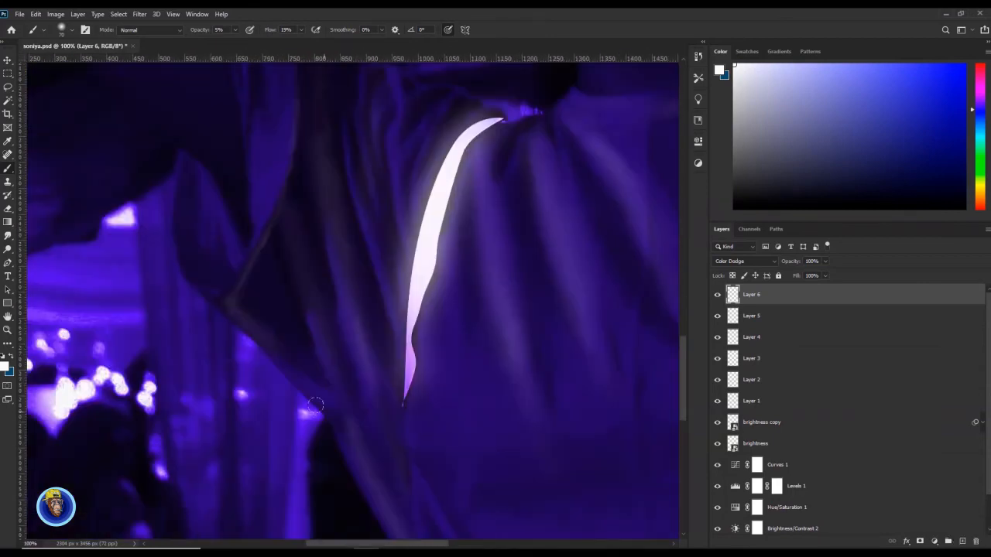
scroll(310, 254, "up", 3)
Strengthen the fold highlights beside the longer strap and around the shoulder at the top of the shorter strap
scroll(310, 254, "right", 2)
scroll(298, 359, "down", 2)
scroll(298, 359, "right", 5)
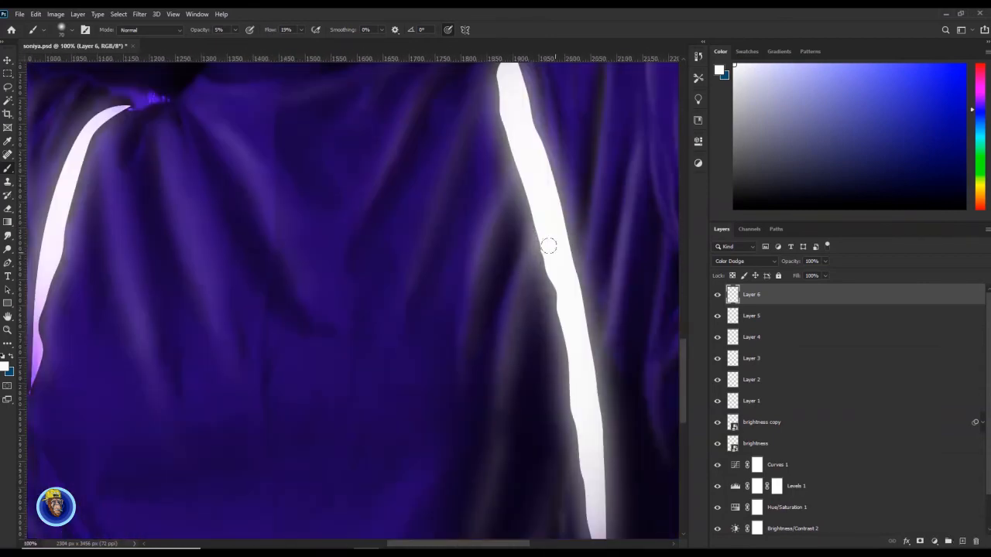
scroll(548, 243, "up", 2)
scroll(471, 325, "left", 1)
scroll(499, 217, "up", 1)
scroll(285, 267, "left", 3)
scroll(285, 267, "up", 1)
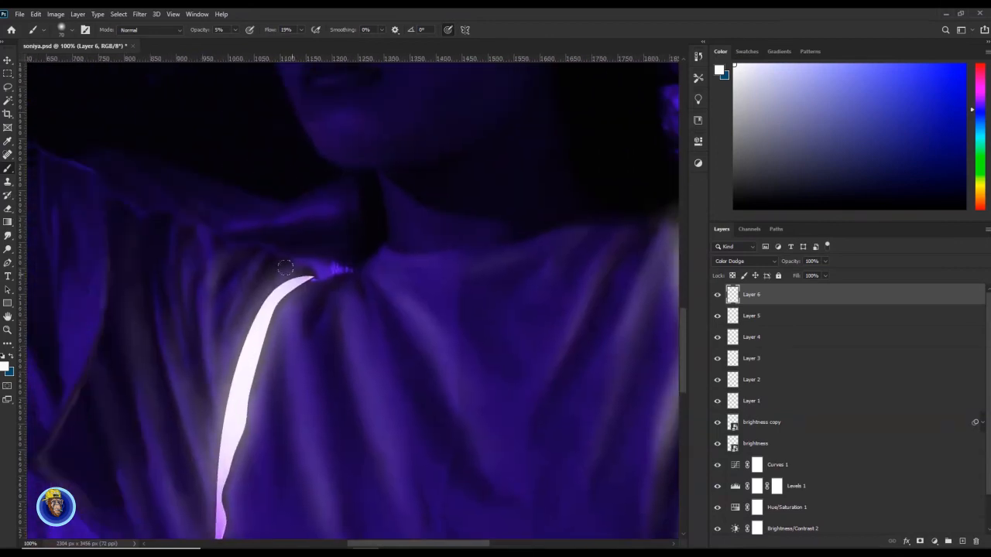
Add a new Color Dodge layer above Layer 6 and paint soft white rim light along the chin, jawline, neck and ear
left_click(961, 541)
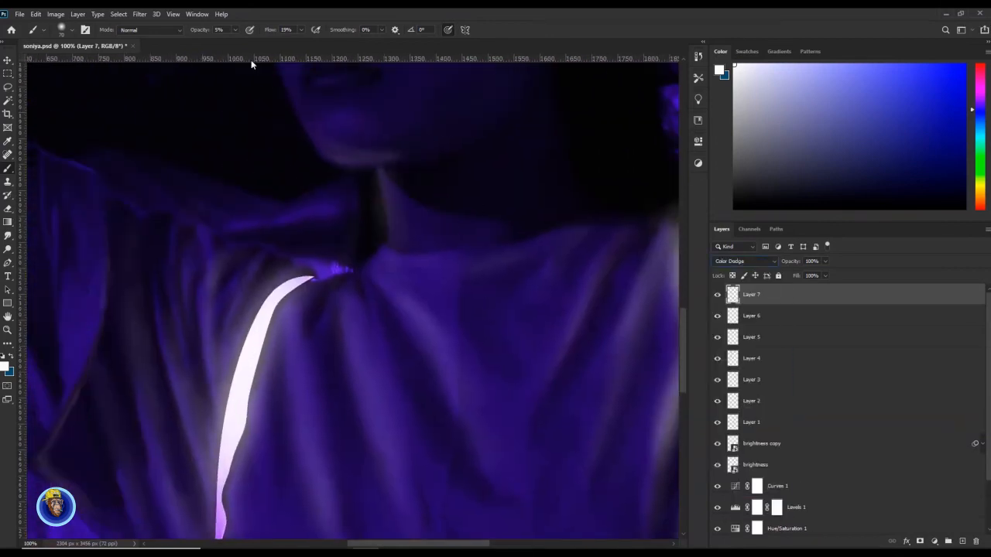
scroll(452, 393, "up", 4)
scroll(343, 316, "right", 2)
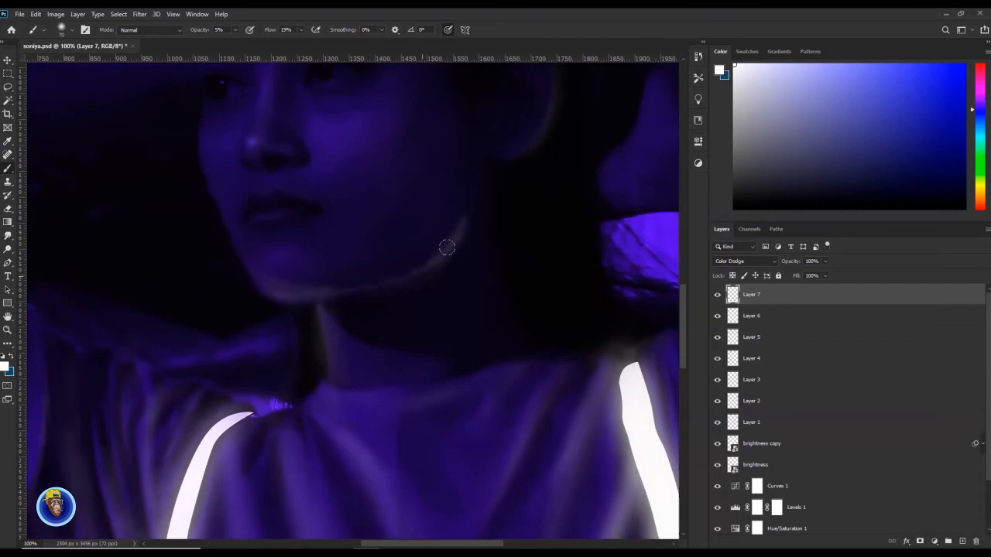
mouse_move(446, 302)
left_mouse_down()
mouse_move(410, 380)
mouse_move(436, 370)
left_mouse_up()
Soften the jawline and neck rim light on Layer 7 with a large Eraser at 23% opacity
key("e")
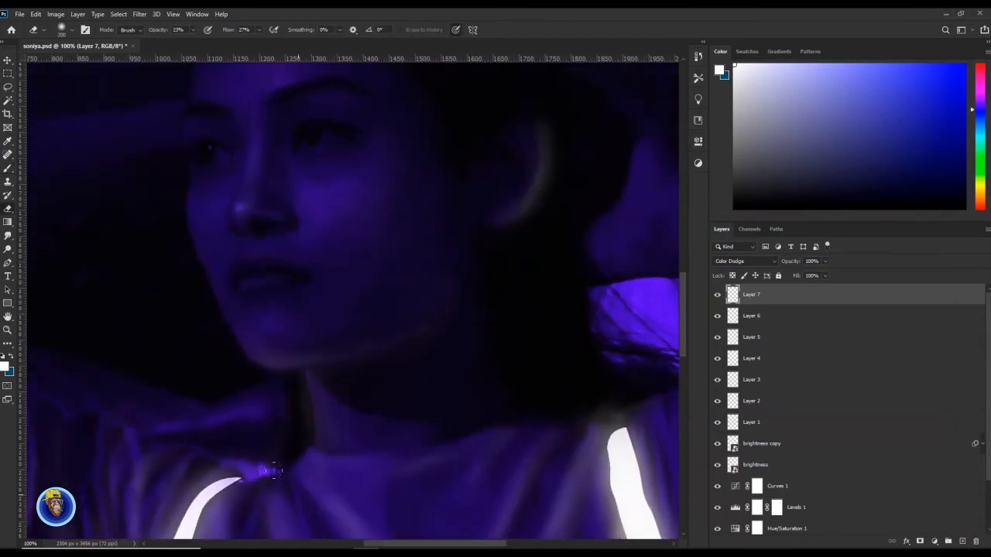
scroll(404, 289, "up", 4)
scroll(404, 288, "right", 2)
key("ctrl+0")
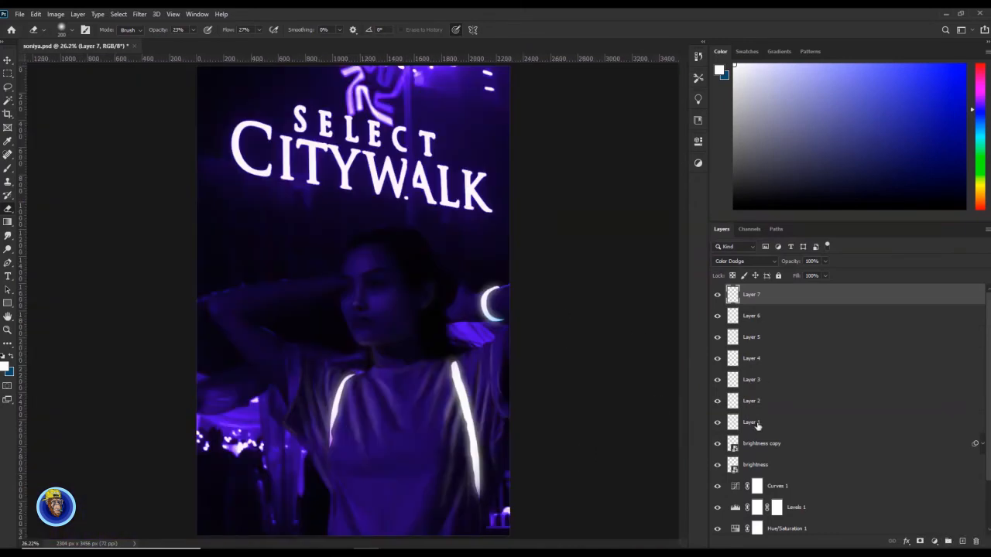
key("ctrl+z")
Add a Hue/Saturation adjustment layer above Layer 7 and reduce the image's saturation
left_click(934, 541)
left_click(933, 441)
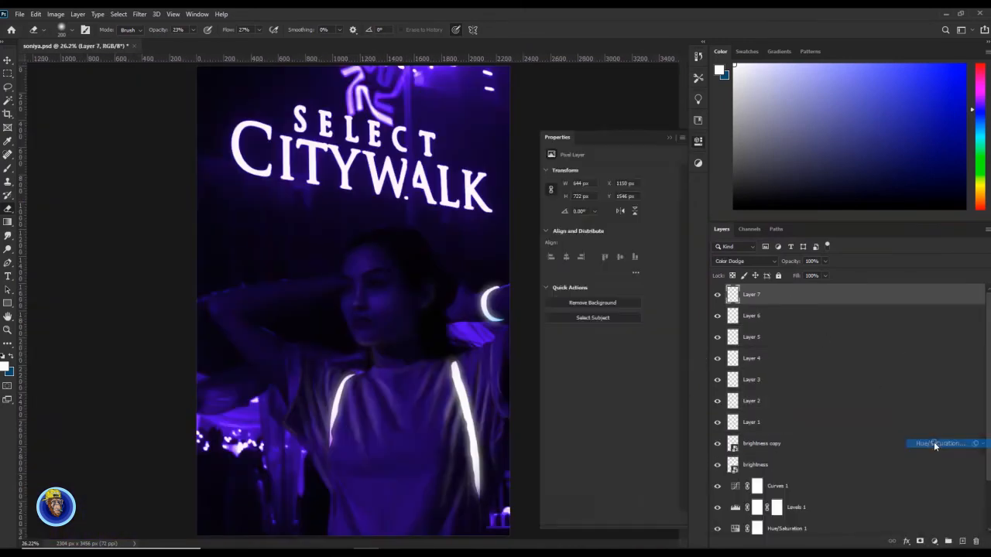
left_click(796, 318)
key("ctrl+minus")
key("ctrl+minus")
key("ctrl+minus")
key("ctrl+minus")
key("ctrl+minus")
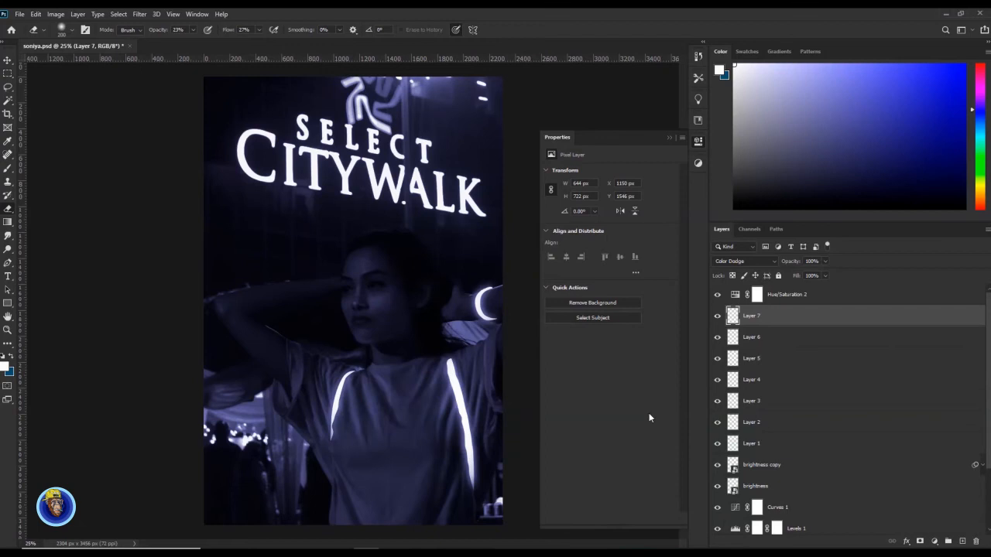
Delete the Hue/Saturation 2 adjustment layer above Layer 7
left_click(669, 137)
scroll(983, 459, "down", 2)
scroll(919, 380, "up", 2)
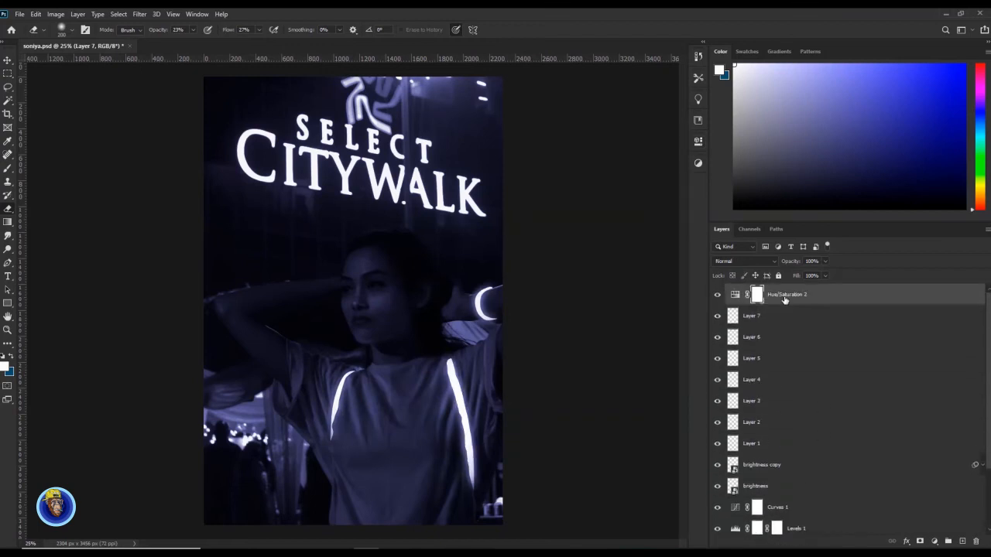
left_click(795, 305, "alt")
left_click(745, 298)
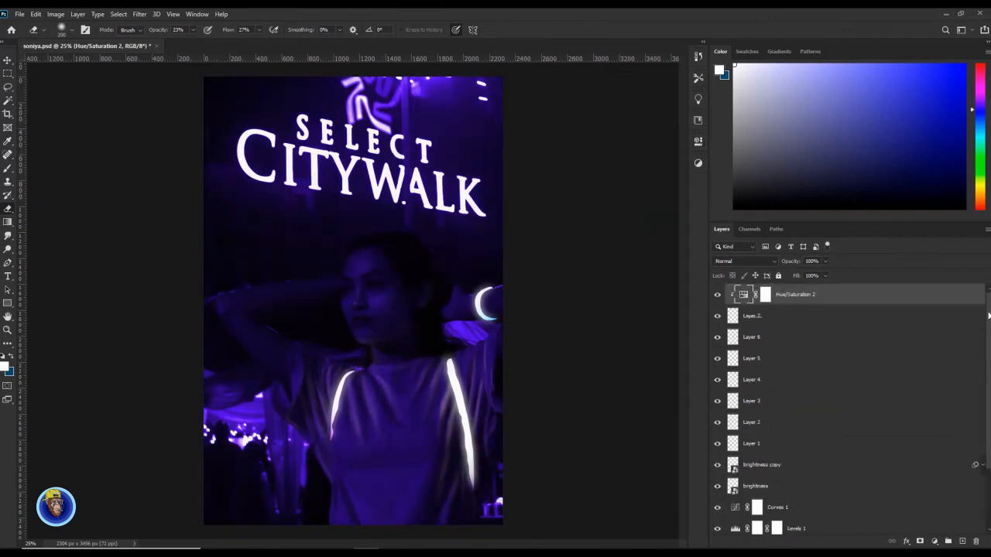
key("Delete")
Copy the merged content of all visible layers and paste it as a new layer above Layer 7
left_click(118, 14)
left_click(124, 25)
left_click(55, 14)
left_click(62, 95)
key("ctrl+v")
Add a Hue/Saturation adjustment above the pasted layer, shift its hue slightly, and merge it with that layer
left_click(935, 541)
left_click(932, 435)
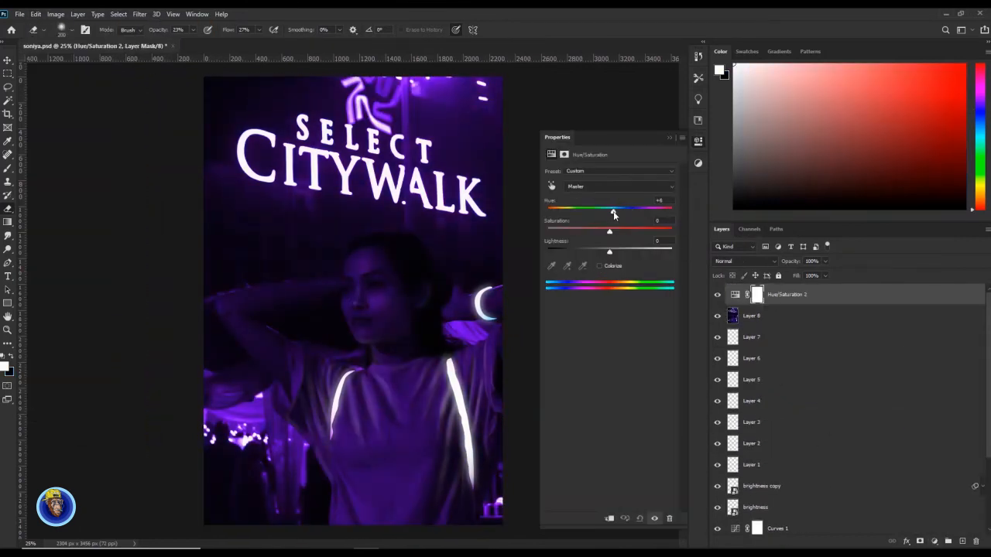
left_click(842, 314)
Apply Camera Raw Filter with Temperature +2, Tint +28, Exposure +0.15, Contrast +2, Highlights +28, Shadows -27, Whites -42, Blacks +16, Texture -19, Clarity -55 and Dehaze +15
left_click(139, 14)
left_click(166, 81)
mouse_move(693, 207)
left_mouse_down()
mouse_move(681, 210)
mouse_move(690, 207)
left_mouse_up()
left_click_drag(693, 225, 703, 338)
left_click_drag(693, 378, 713, 396)
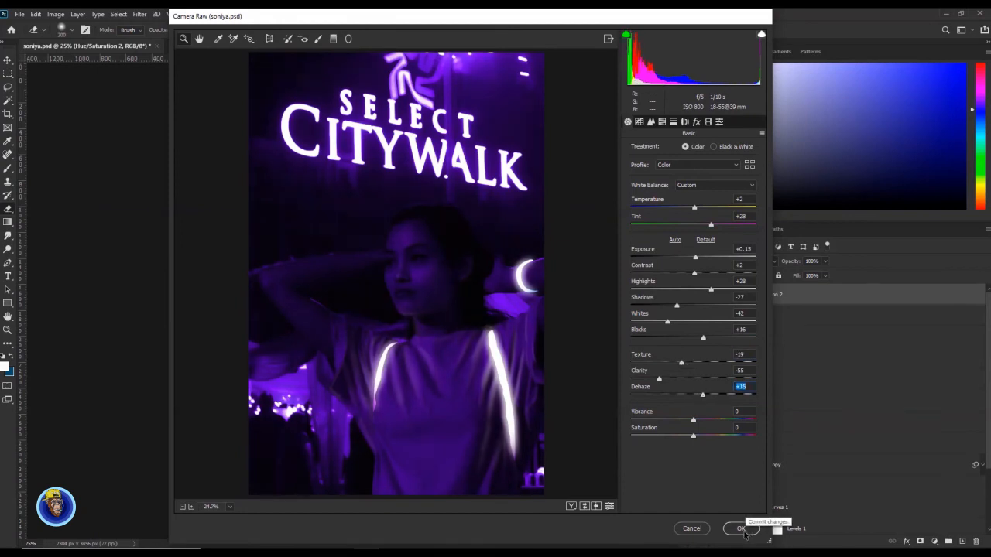
left_click(741, 529)
Apply the Filter Gallery's Cutout effect to a copy of the merged layer with 8 levels, edge simplicity 1 and edge fidelity 2
left_click(139, 14)
left_click(158, 57)
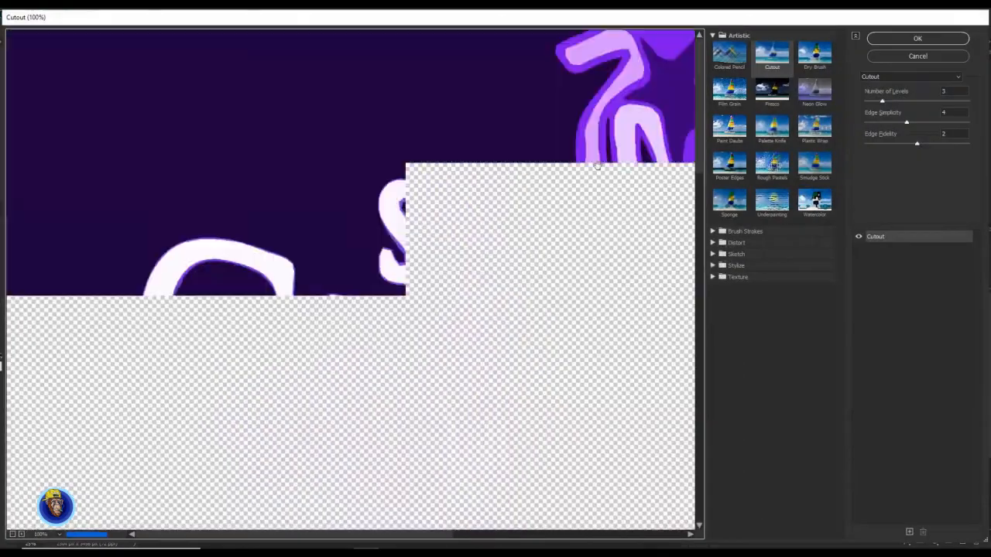
left_click_drag(882, 102, 968, 101)
left_click_drag(906, 122, 873, 122)
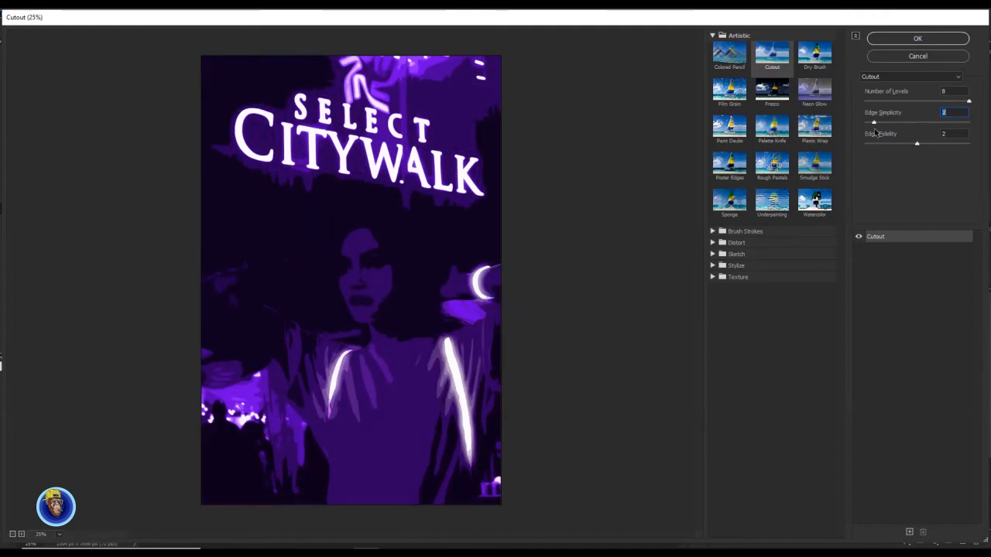
left_click(898, 42)
Set the cutout copy's blend mode to Screen and lower its opacity to about 23%
left_click(743, 260)
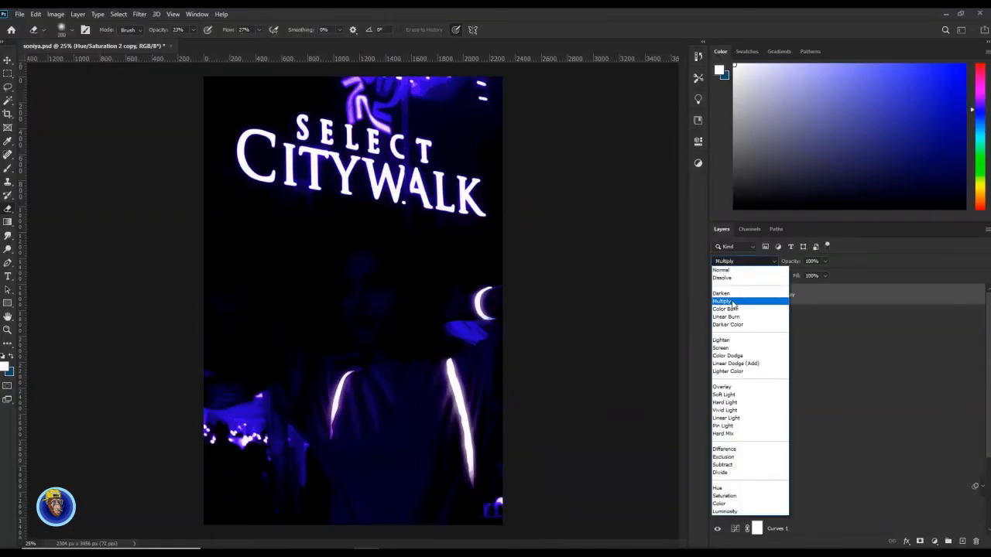
left_click(725, 348)
left_click_drag(825, 276, 793, 290)
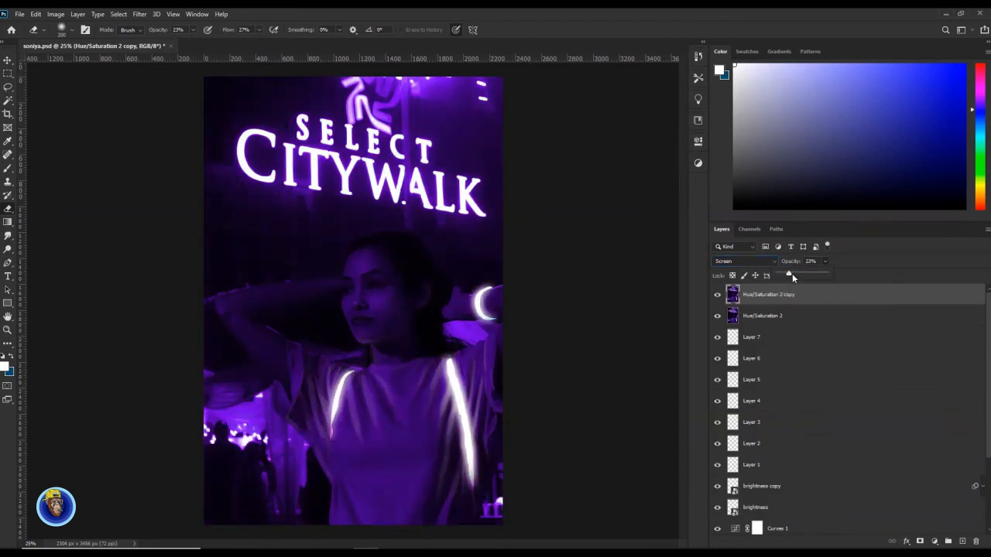
Duplicate the Hue/Saturation 2 layer again and apply the Filter Gallery's Dark Strokes effect to the new copy
left_click(805, 316)
key("ctrl+j")
key("ctrl+alt+f")
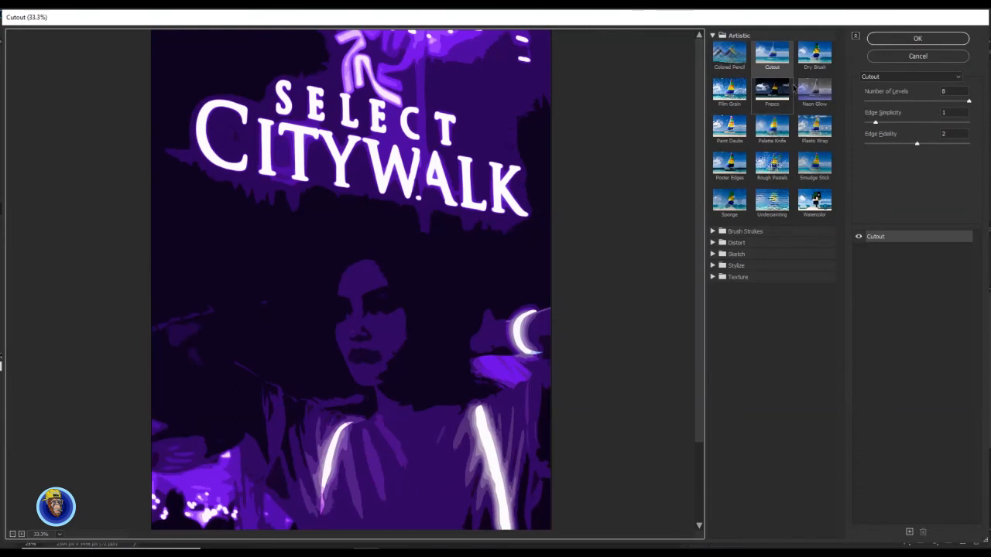
left_click(731, 91)
left_click(731, 59)
left_click(773, 130)
left_click(743, 232)
left_click(772, 250)
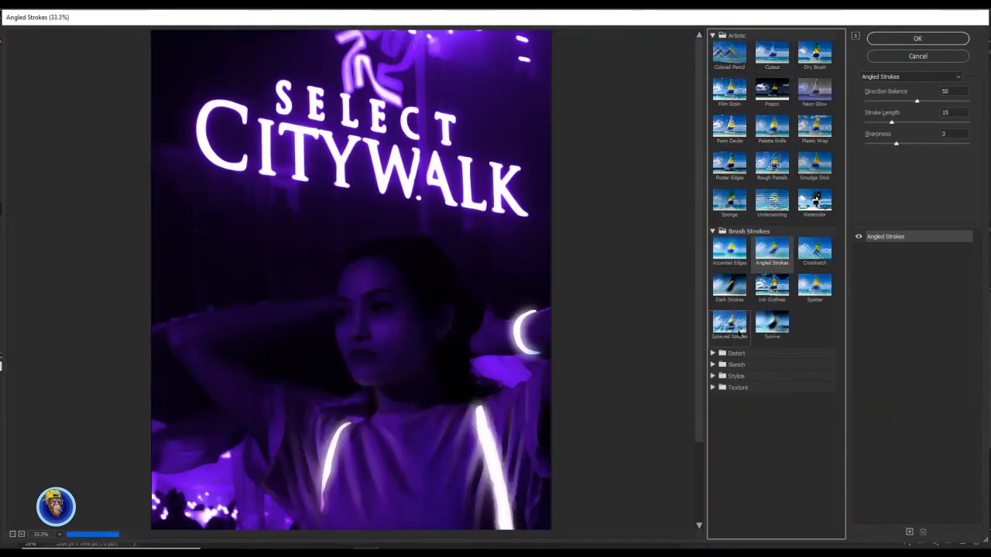
left_click(730, 289)
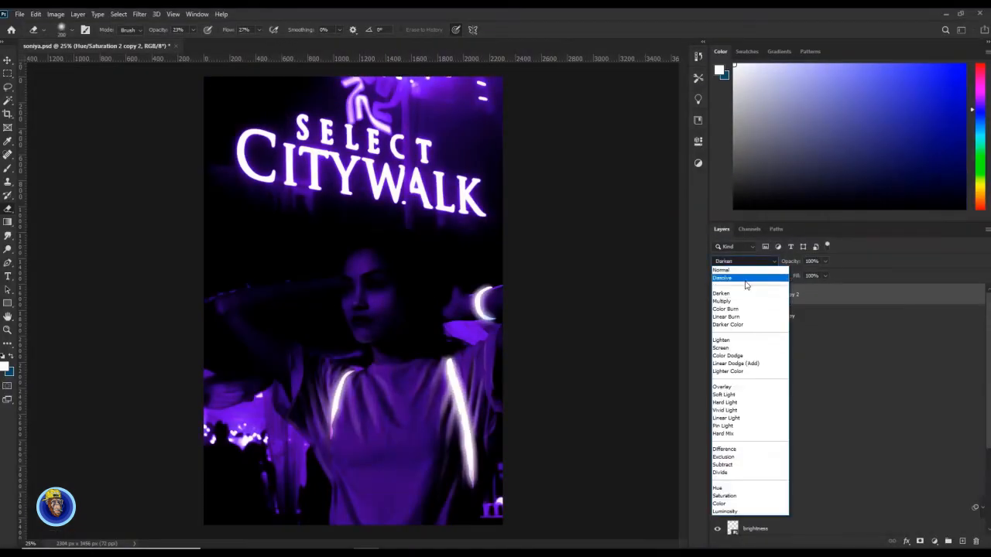
Blend the new top copy in Soft Light at about 22% opacity and convert it to a smart object
left_click(726, 396)
left_click_drag(825, 276, 797, 293)
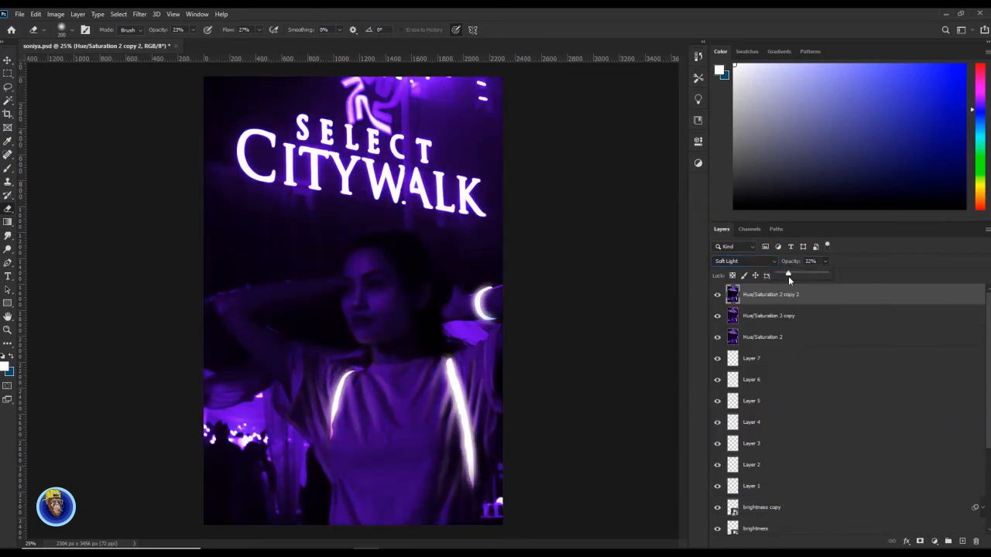
right_click(852, 296)
left_click(887, 280)
Apply a Posterize adjustment to the Hue/Saturation 2 copy 2 smart object
left_click(120, 15)
mouse_move(56, 15)
mouse_move(71, 41)
left_click(201, 168)
left_click_drag(399, 185, 435, 187)
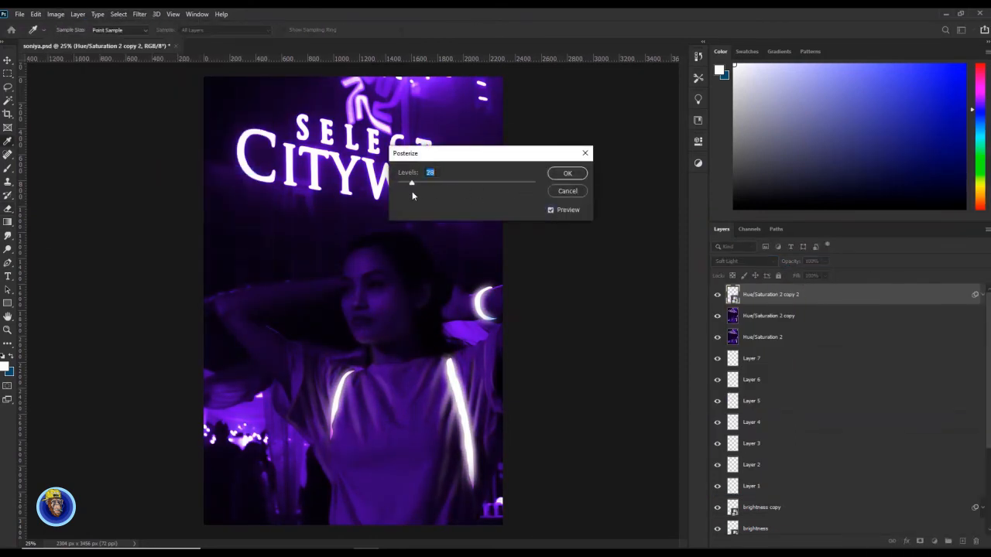
left_click(568, 174)
Examine the posterize effect on the image up close and at full view
key("v")
key("ctrl+plus")
key("ctrl+plus")
key("ctrl+plus")
key("ctrl+plus")
key("ctrl+plus")
key("ctrl+minus")
key("ctrl+minus")
key("ctrl+minus")
key("ctrl+minus")
key("ctrl+minus")
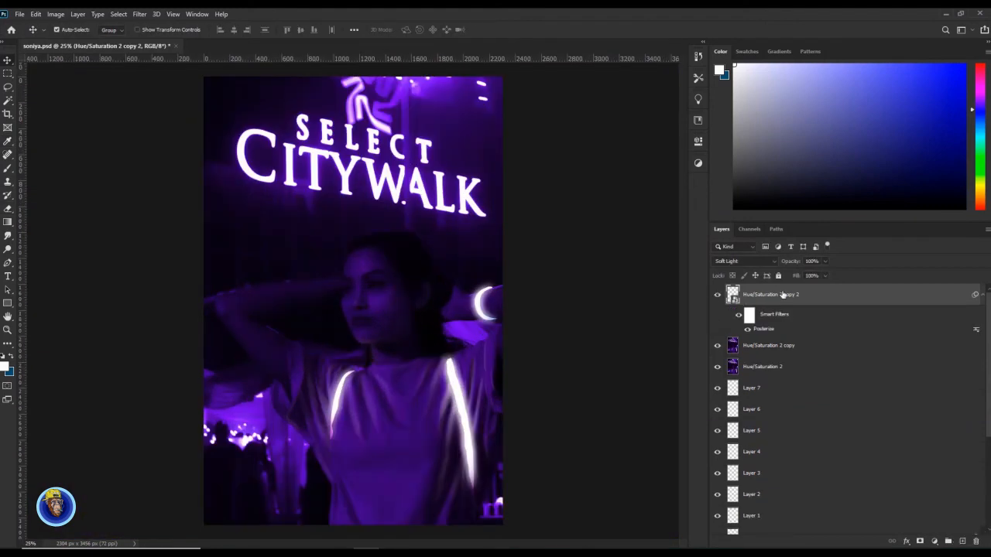
left_click(763, 366)
left_click(118, 14)
left_click(125, 24)
left_click(35, 14)
left_click(54, 104)
left_click_drag(752, 367, 748, 288)
key("ctrl+z")
key("ctrl+z")
Copy the merged image, paste it as a new layer above the posterized copy, and convert it to a smart object
left_click(755, 297)
left_click(36, 14)
left_click(59, 96)
left_click(36, 14)
left_click(54, 105)
right_click(860, 295)
left_click(826, 253)
Add an Exposure adjustment layer above Layer 8 and raise its exposure slightly with the offset at 0
left_click(934, 541)
left_click(931, 415)
left_click_drag(610, 198, 617, 240)
double_click(661, 208)
left_click_drag(610, 218, 613, 242)
type("0")
left_click_drag(615, 200, 616, 223)
Add a Brightness/Contrast adjustment layer above Exposure 1 with brightness 4 and slightly raised contrast
left_click(934, 541)
left_click(934, 387)
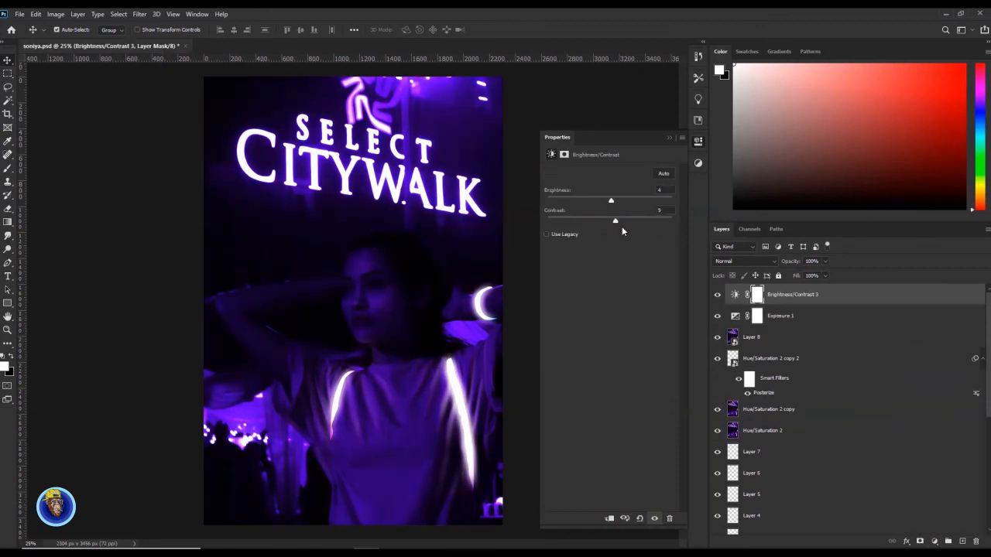
left_click(550, 336)
Add a Curves adjustment layer above Brightness/Contrast 3 and shape its RGB curve to lift highlights and deepen shadows
key("f")
key("f")
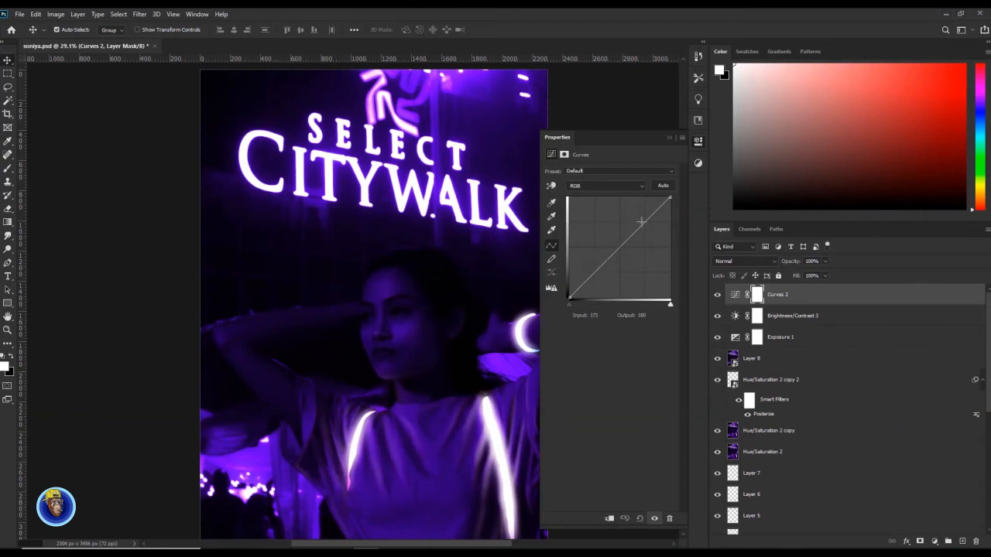
left_click_drag(605, 264, 598, 274)
left_click(486, 378)
key("ctrl+minus")
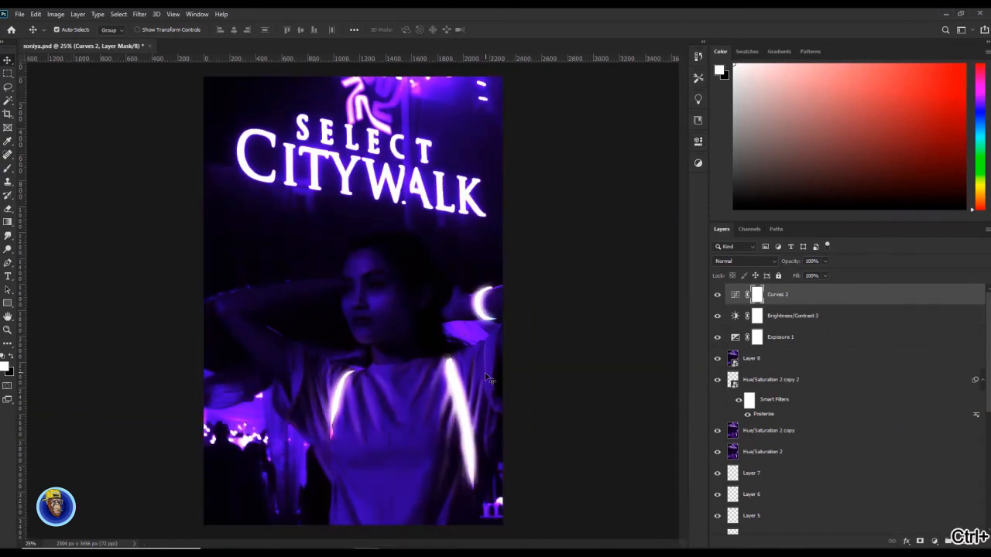
Add a Color Lookup adjustment layer above the Curves 2 adjustment
left_click(934, 541)
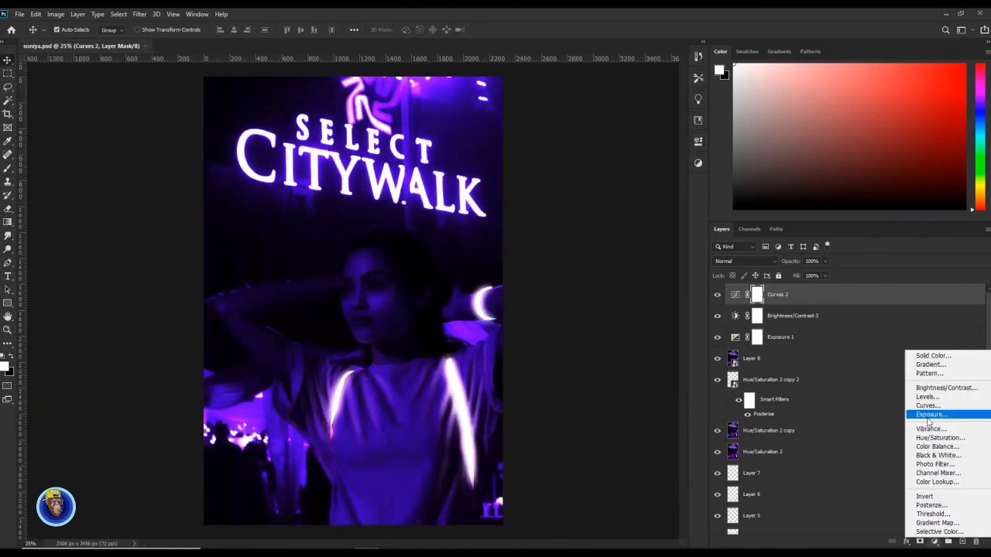
left_click(929, 485)
left_click(958, 392)
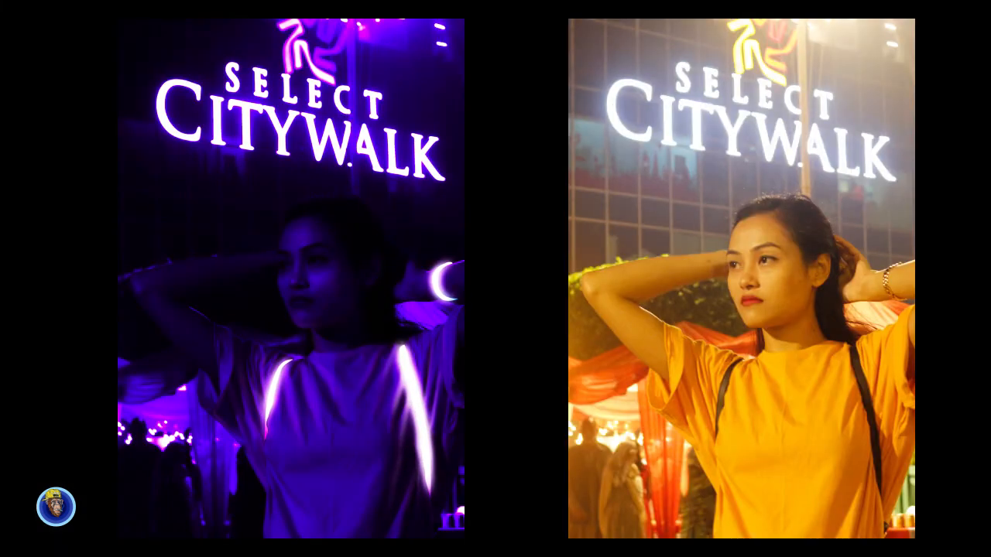